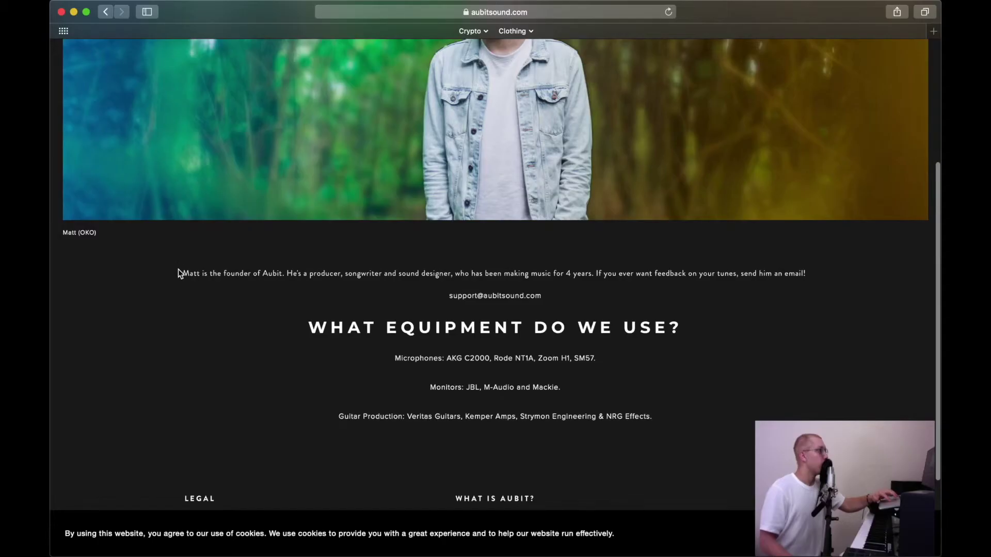
Review the founder's introduction and the microphone, monitor and guitar equipment lists on the Aubit website
drag(182, 274, 295, 275)
click(305, 275)
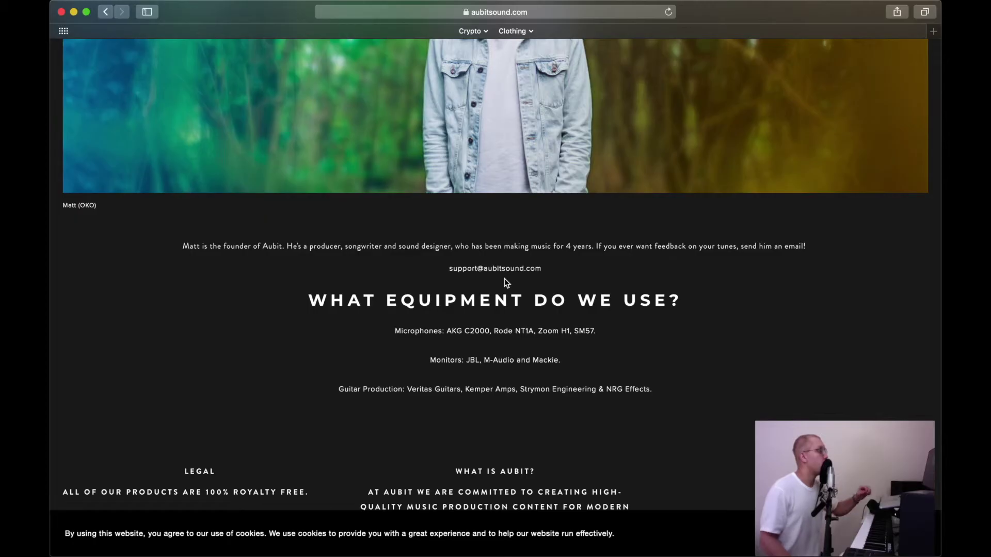
scroll(504, 281, down, 3)
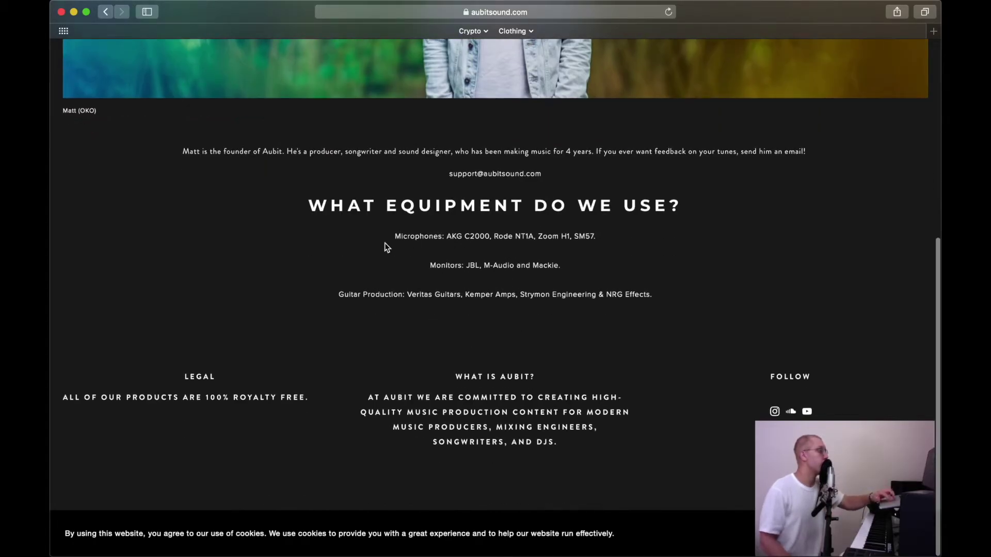
drag(391, 236, 597, 239)
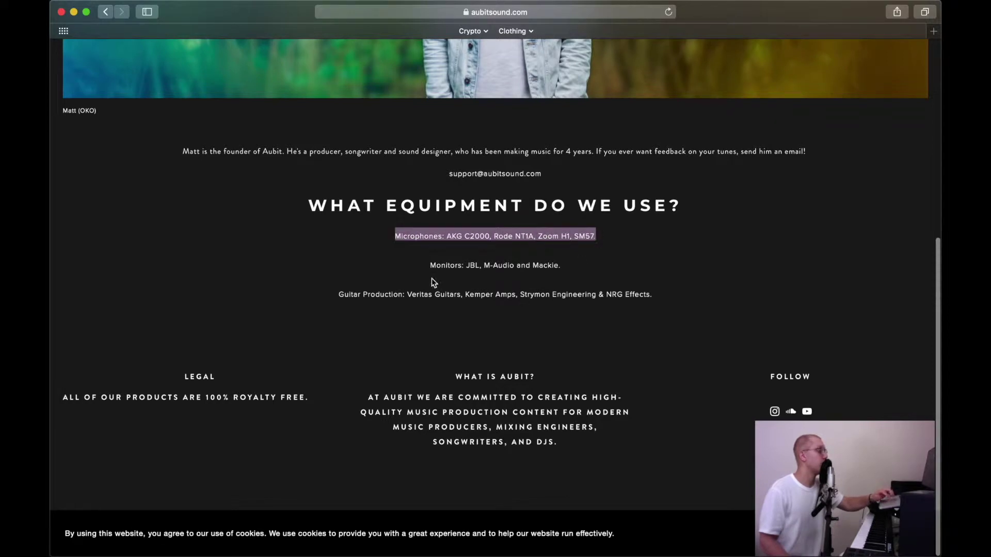
drag(432, 264, 561, 265)
drag(338, 294, 653, 296)
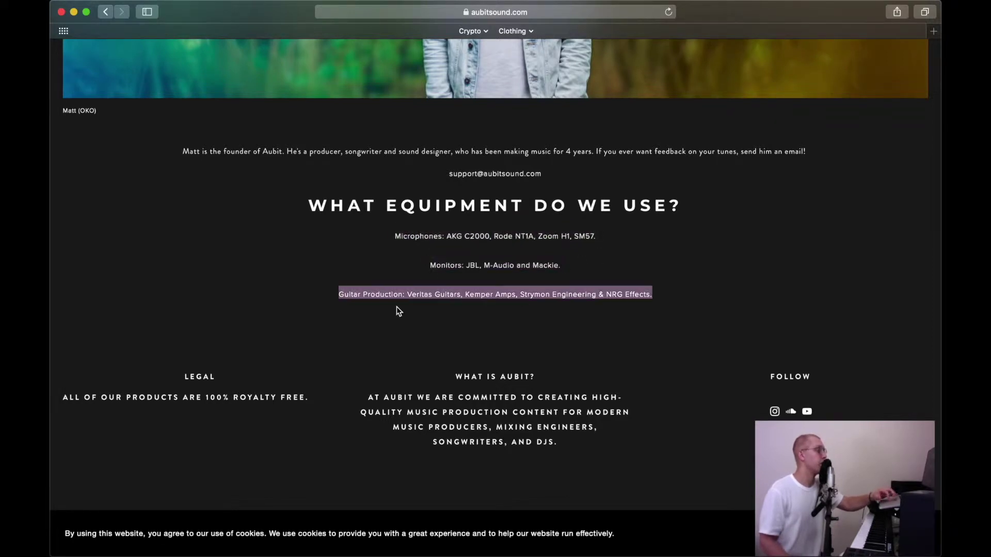
click(576, 307)
Highlight the royalty-free legal note and the "What is Aubit?" description in the website footer for reading
drag(316, 404, 56, 379)
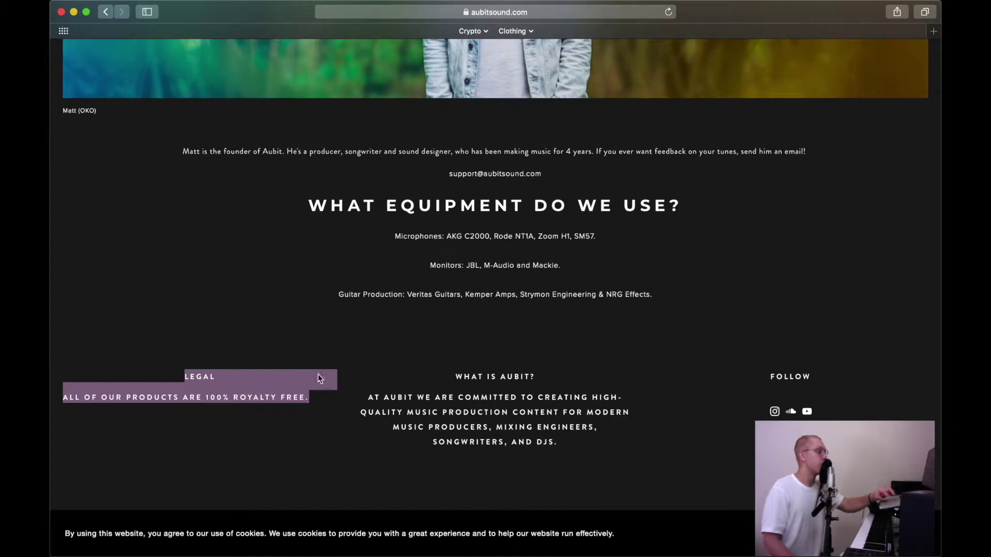
drag(618, 455, 386, 373)
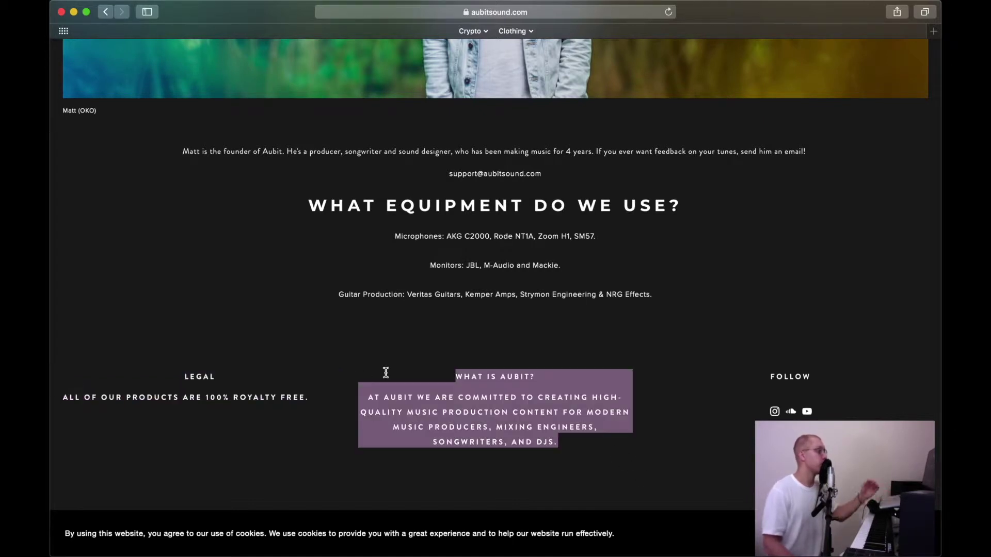
click(779, 355)
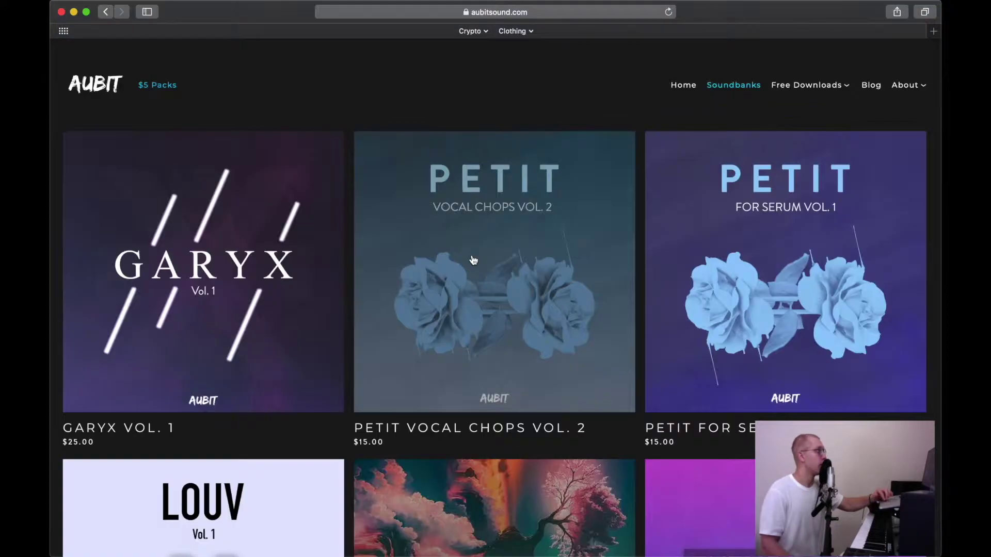
Browse the Soundbanks catalogue to look over the available sample packs and bundles
scroll(473, 239, down, 5)
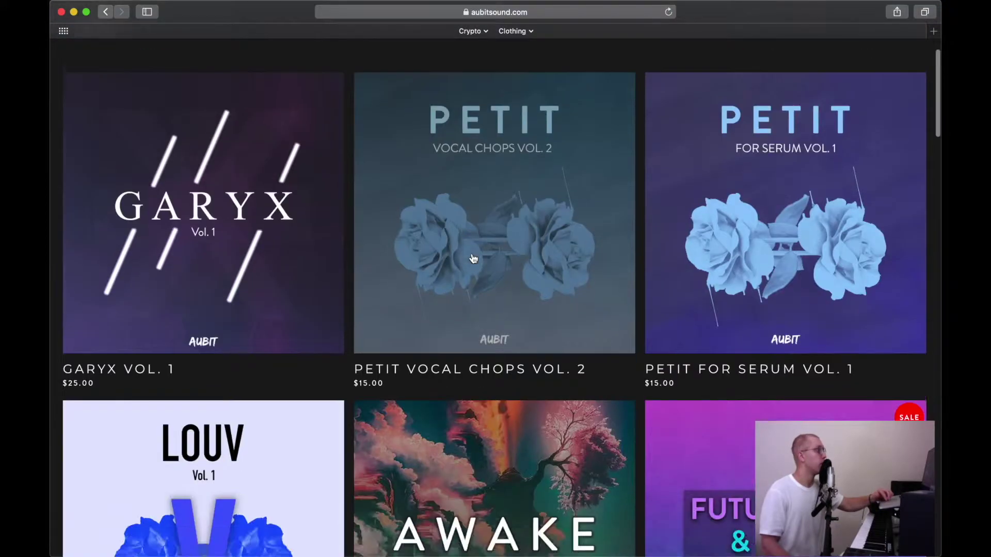
scroll(473, 239, down, 15)
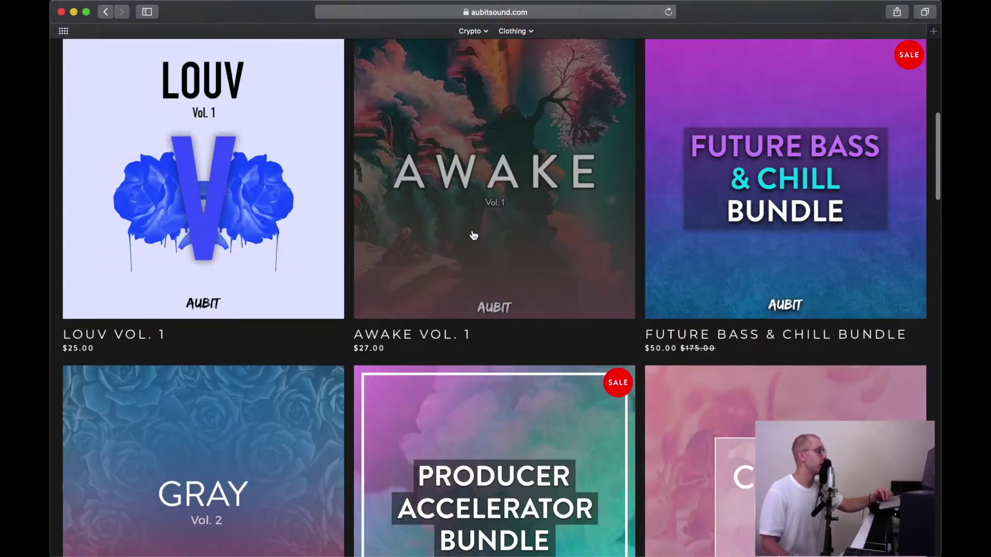
scroll(533, 322, down, 3)
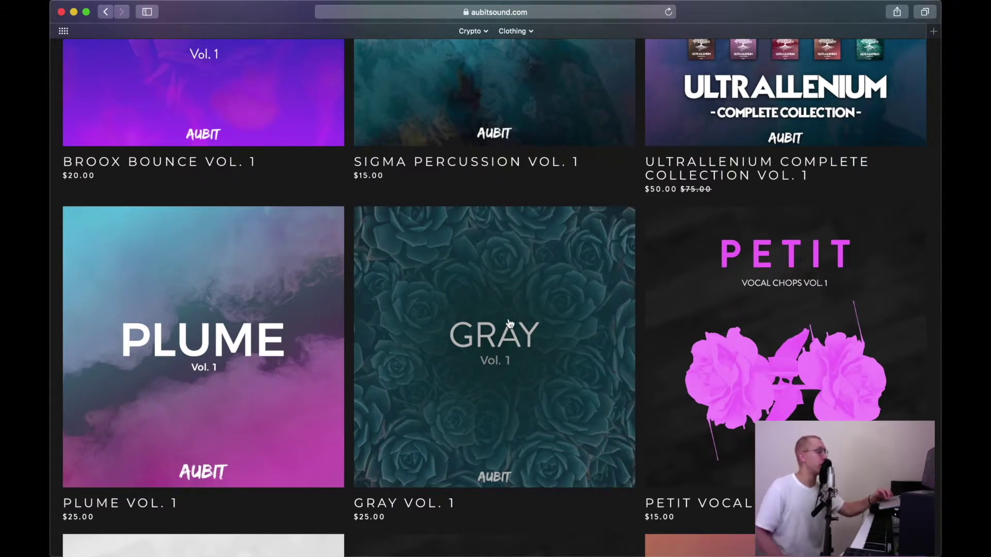
scroll(510, 324, down, 1)
Switch to Logic Pro, open the Wet folder of the Louv Vocal Chops and audition its first two samples
key(super+Tab)
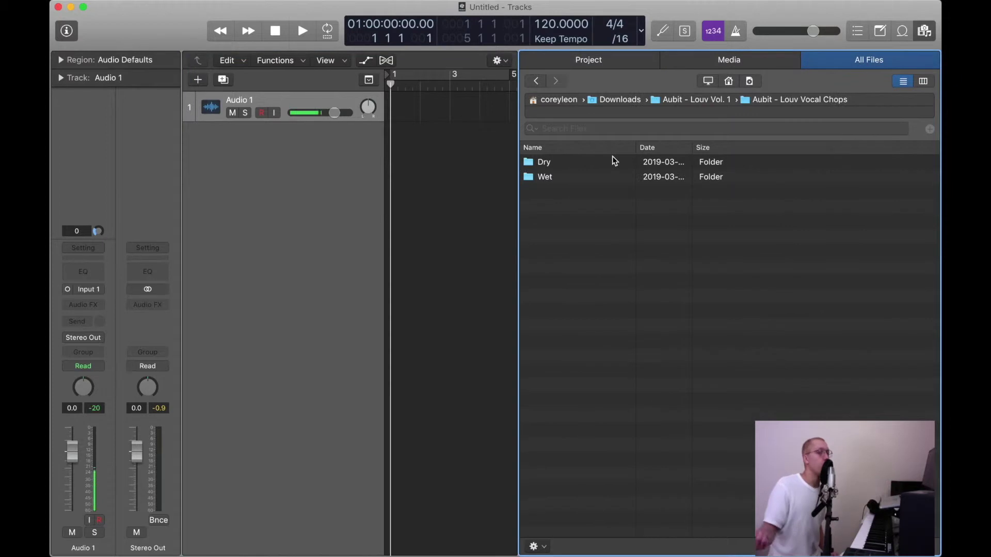
double_click(545, 176)
click(581, 163)
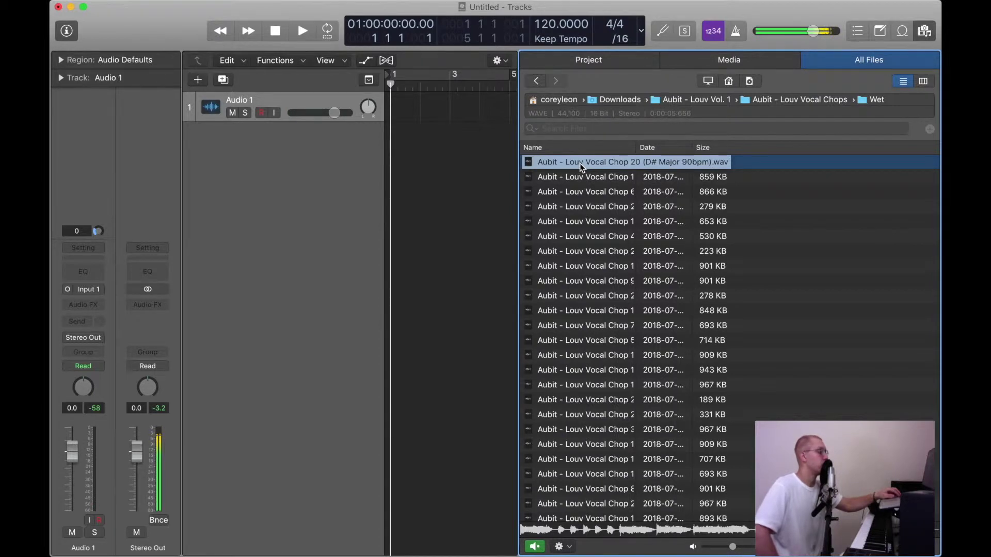
key(Down)
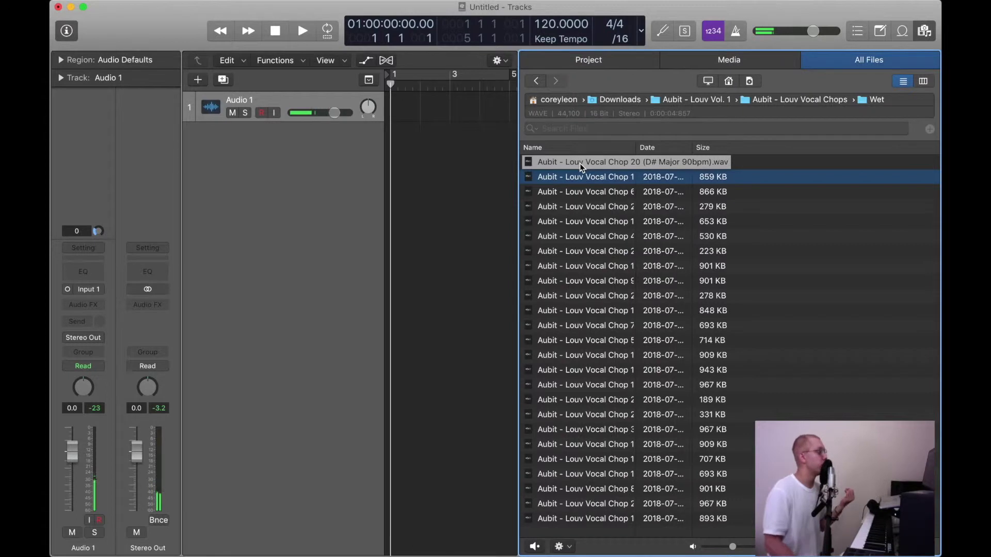
click(570, 180)
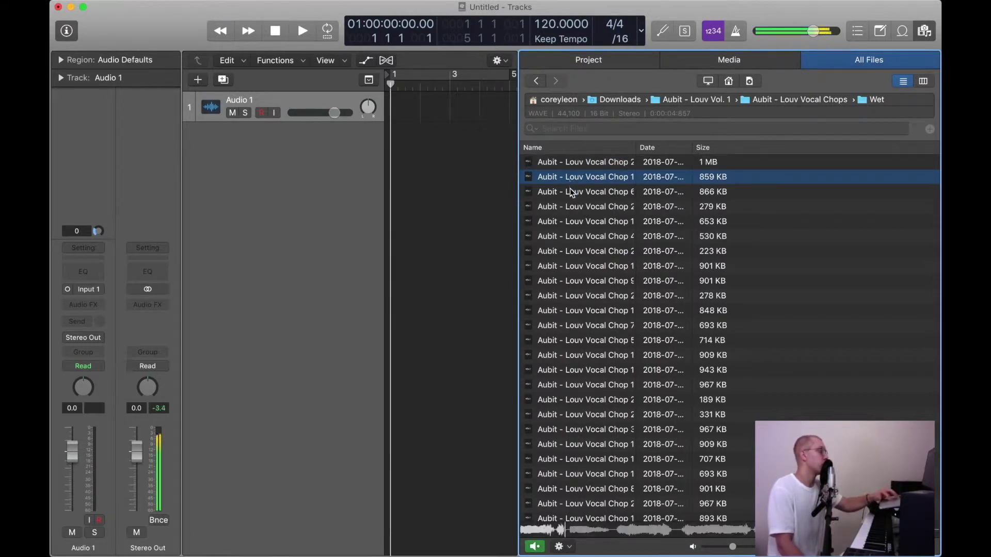
Audition the wet vocal chops one after another, from the third file down to the 943 KB file
click(572, 193)
key(Down)
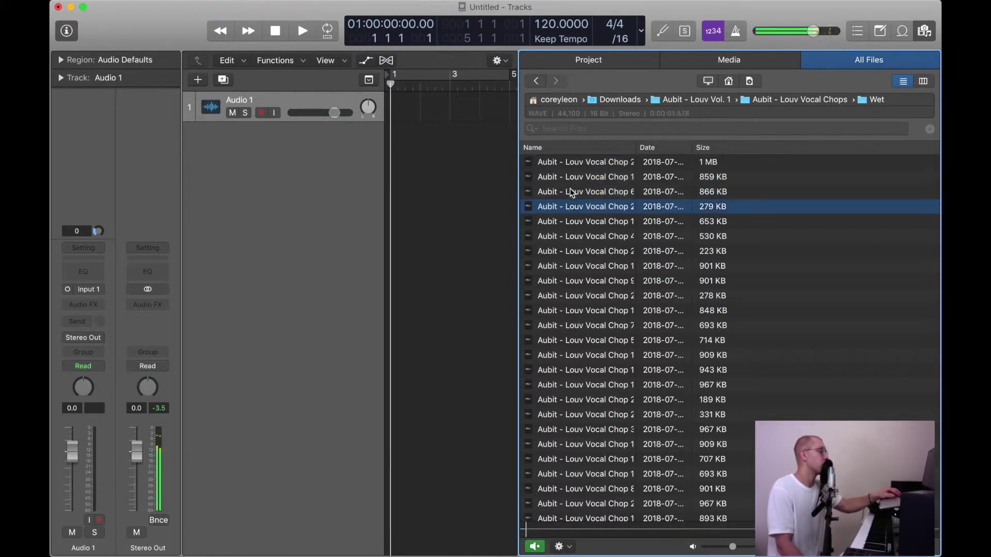
key(Down)
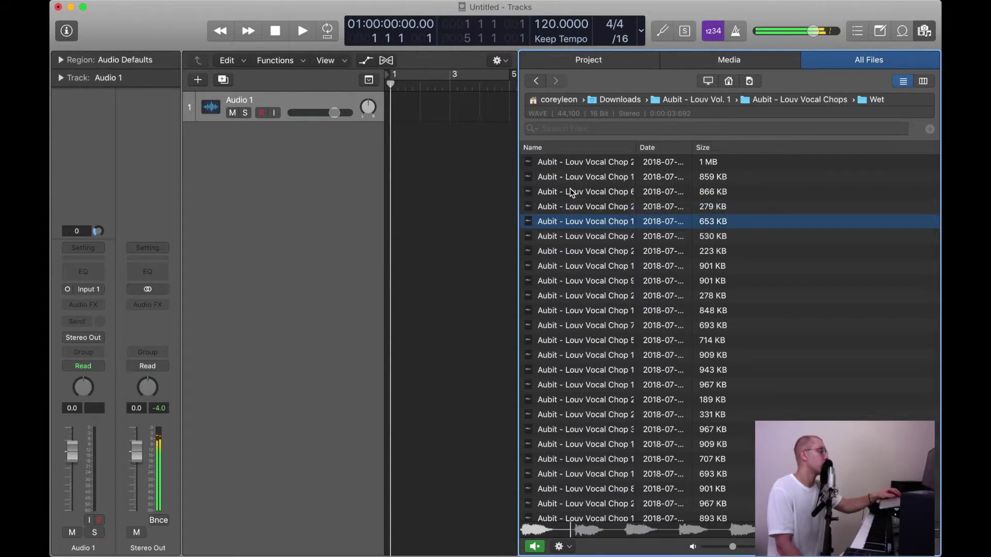
key(Down)
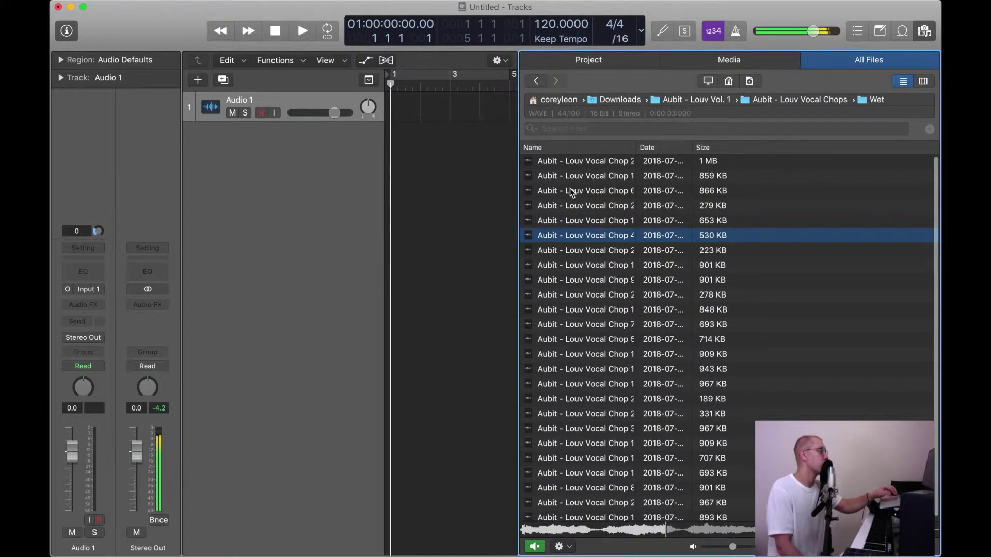
key(Down)
key(Down)
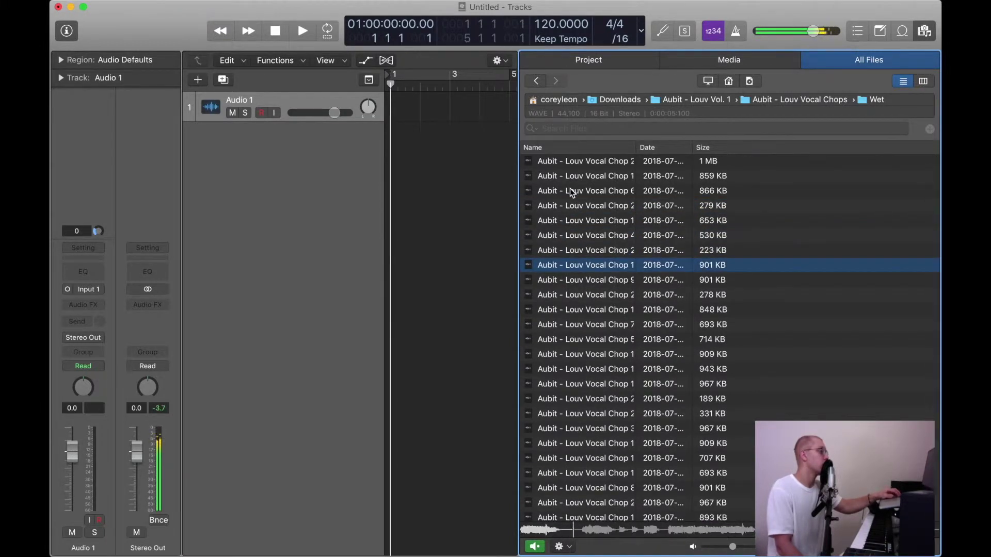
key(Down)
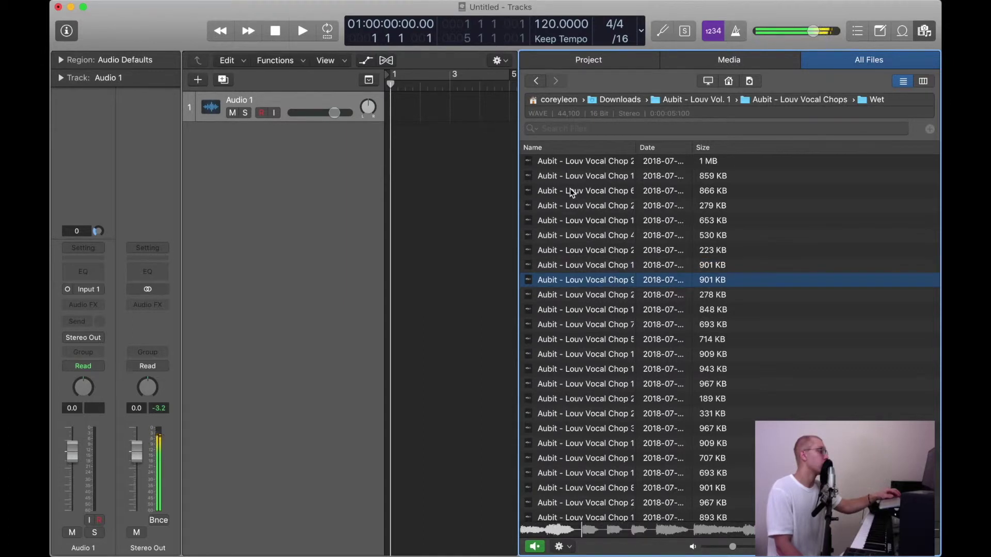
key(Down)
key(Down)
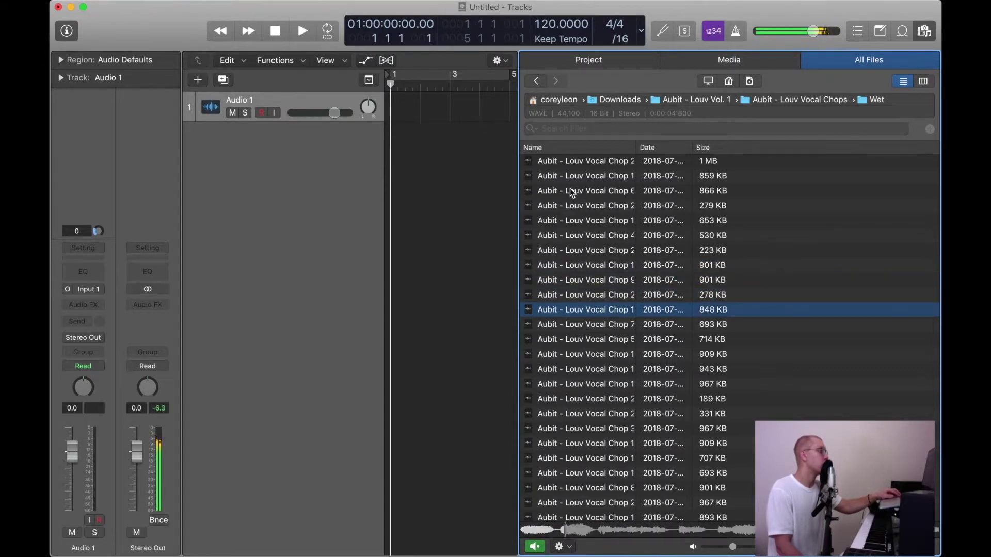
key(Down)
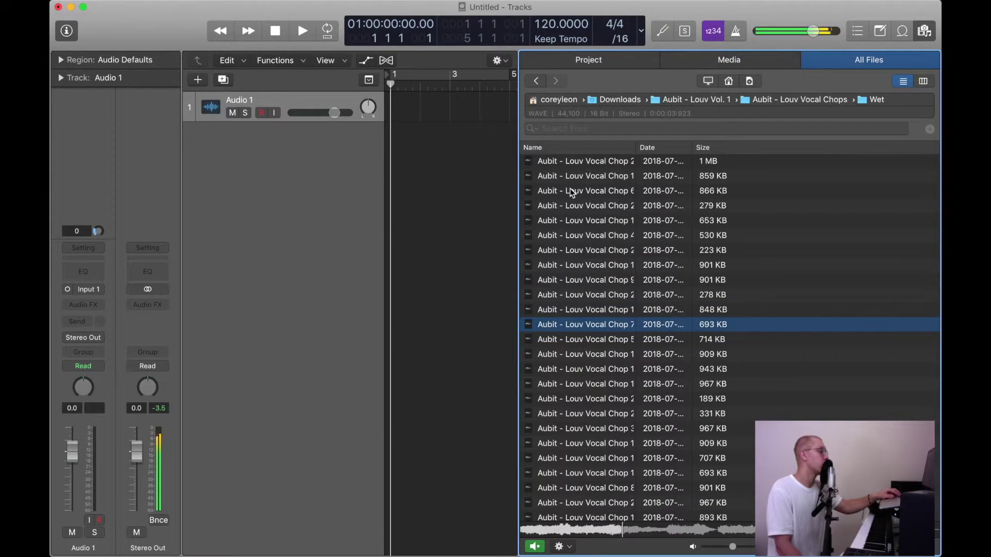
key(Down)
key(Down)
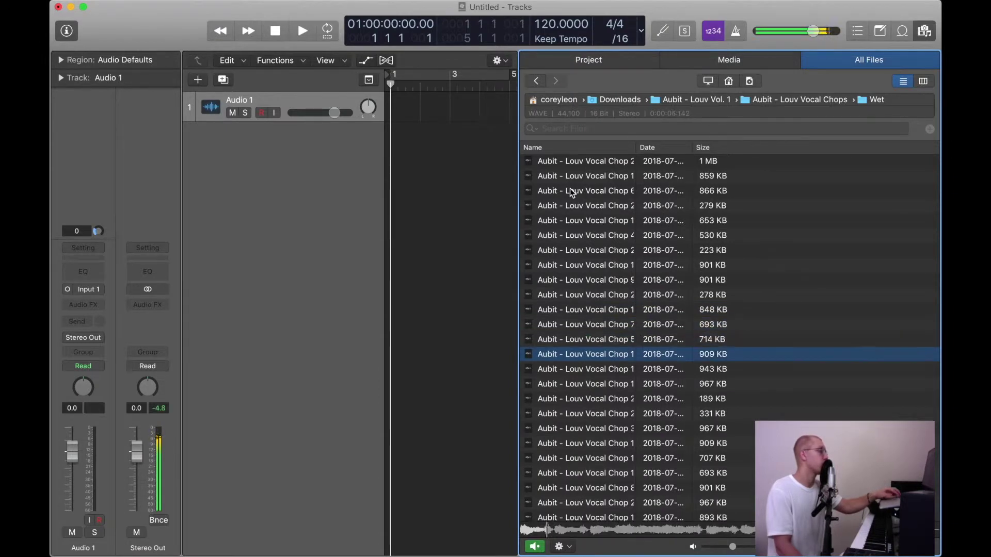
key(space)
key(space)
key(Down)
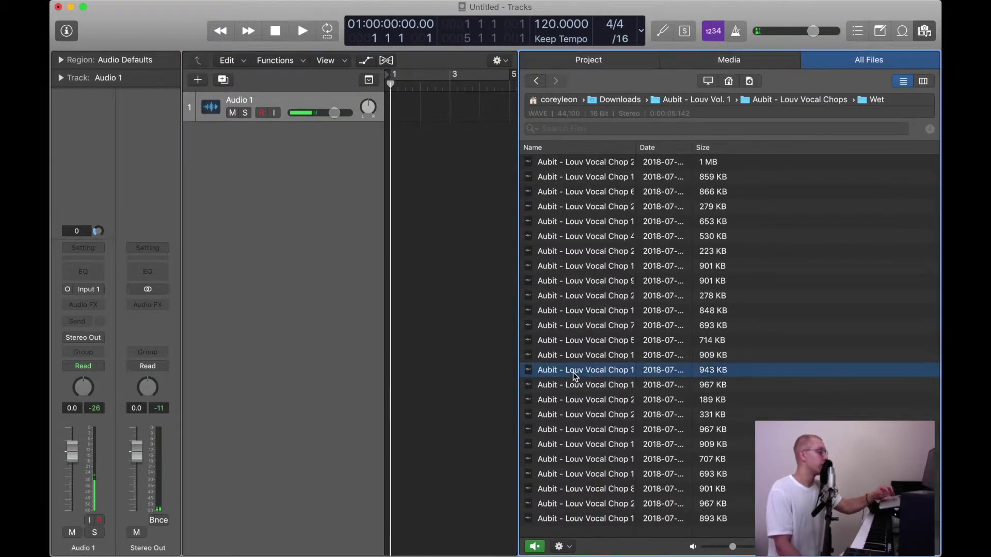
Audition the remaining wet vocal chops through the last file in the folder, then stop playback
key(Down)
key(Down)
key(Down)
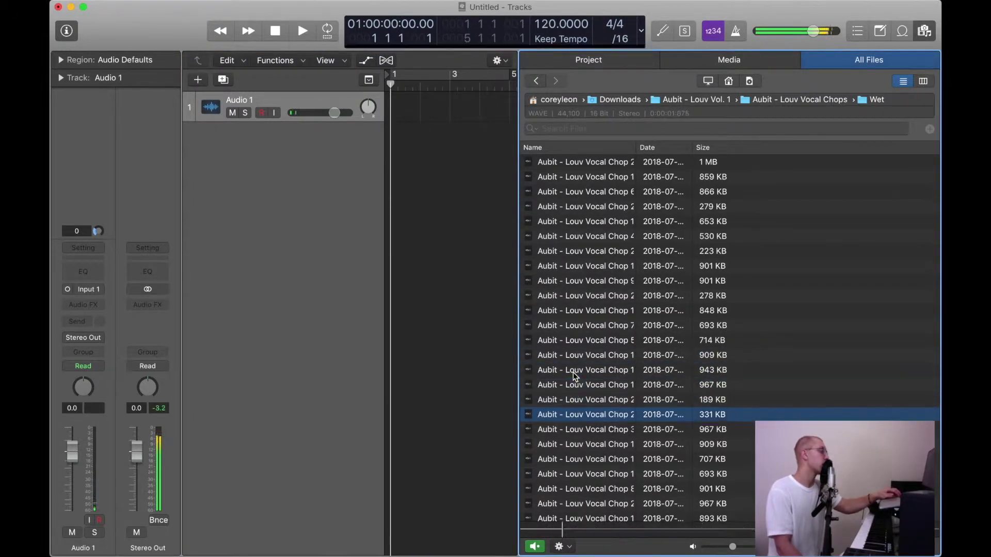
key(Up)
click(573, 419)
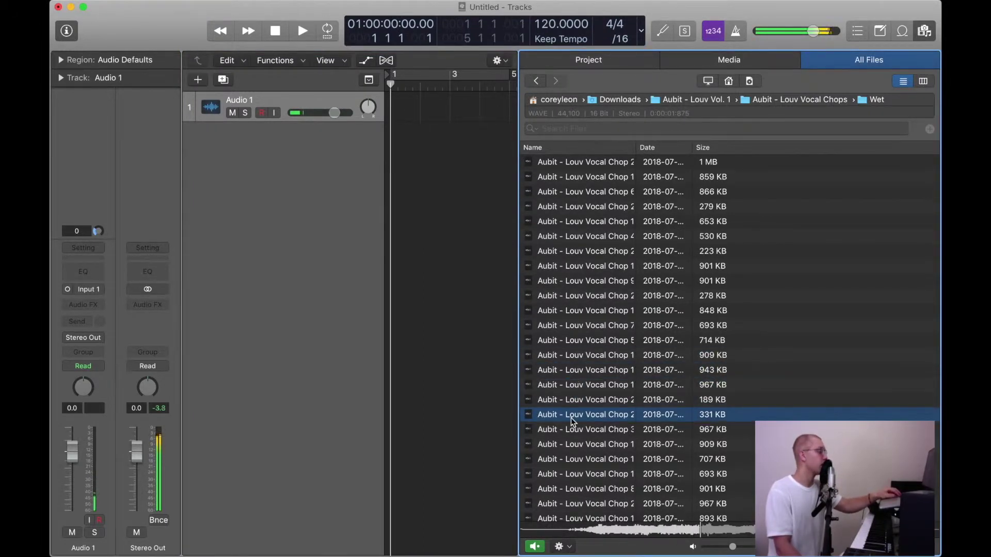
key(Down)
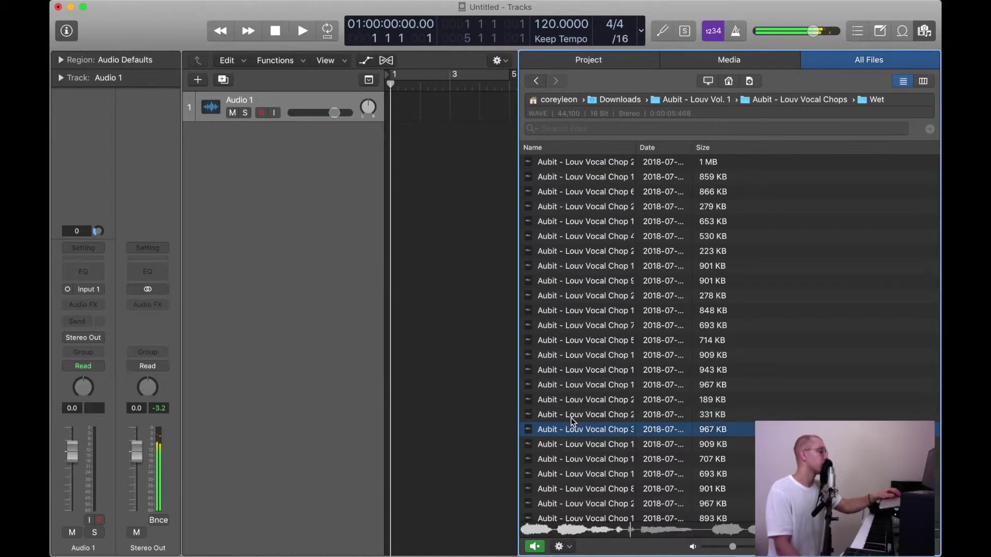
key(Down)
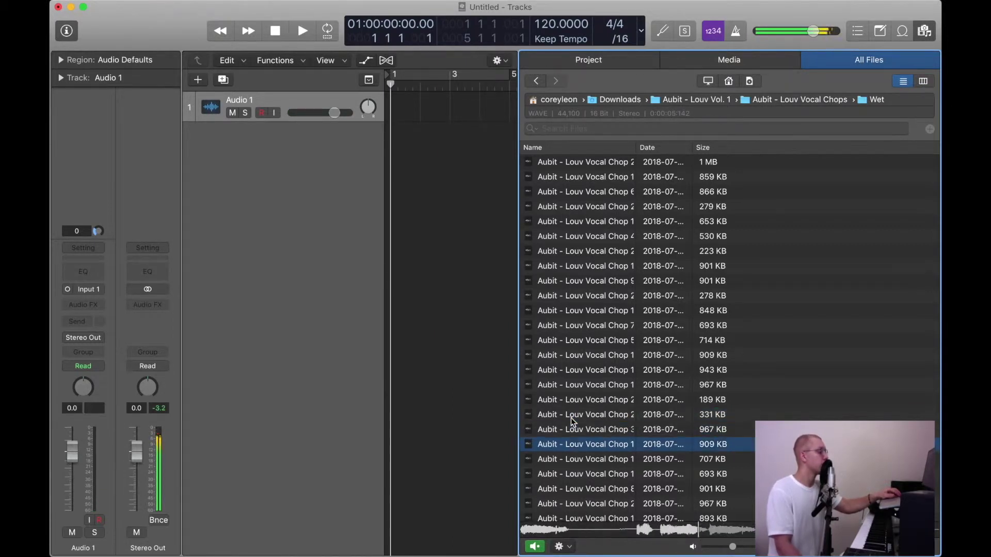
key(Down)
key(Down)
key(Down)
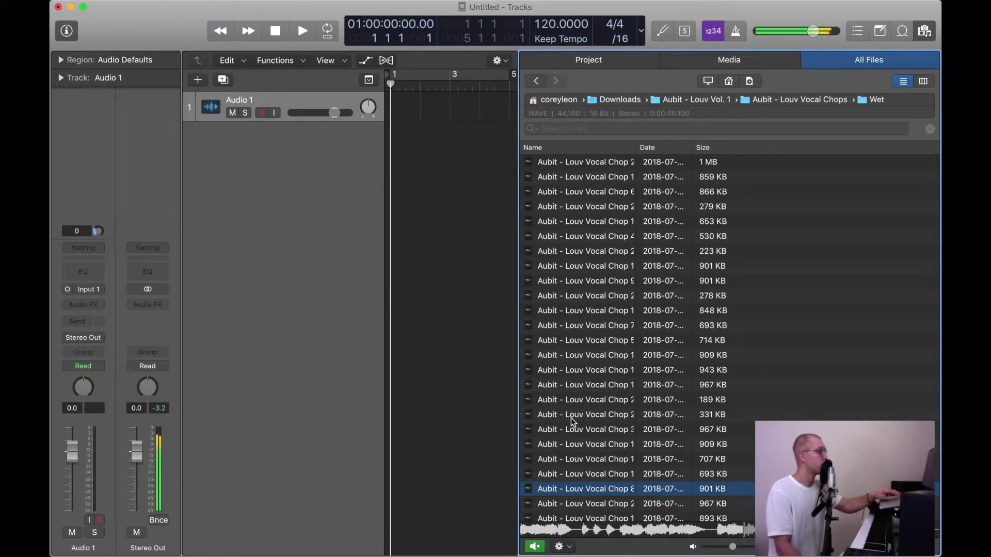
key(space)
key(space)
click(593, 505)
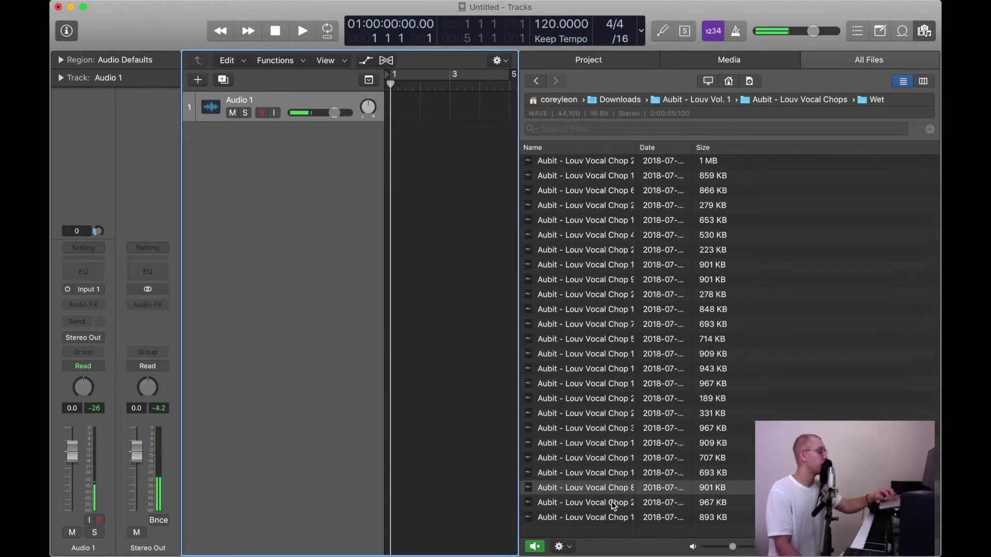
click(594, 519)
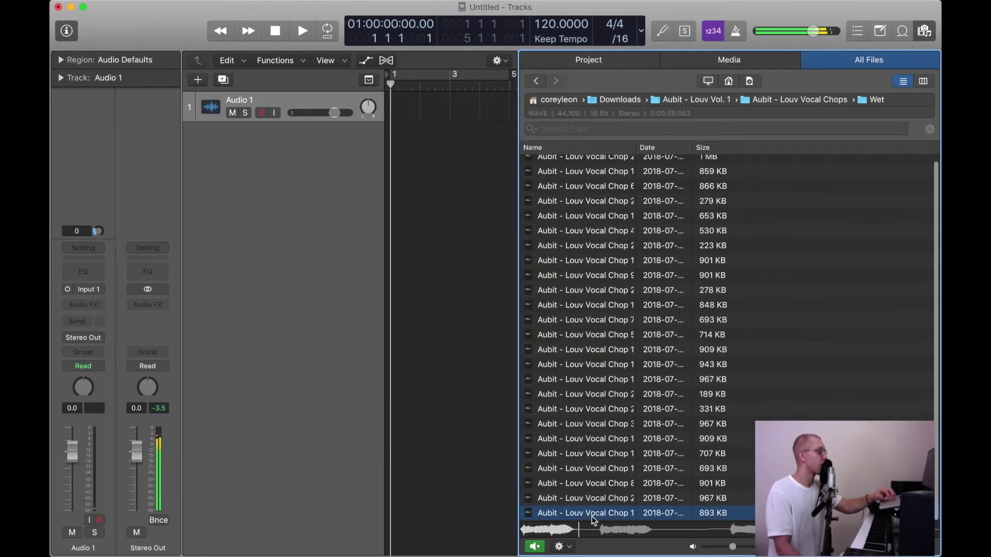
key(space)
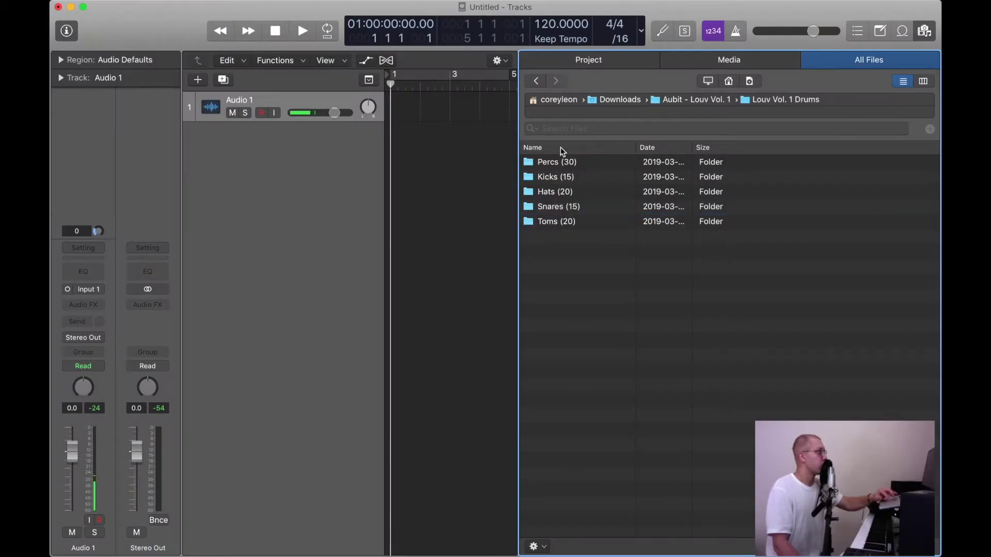
Open the Snaps folder inside Percs (30), audition its samples and place Snap 3 at the start of the audio track
double_click(561, 162)
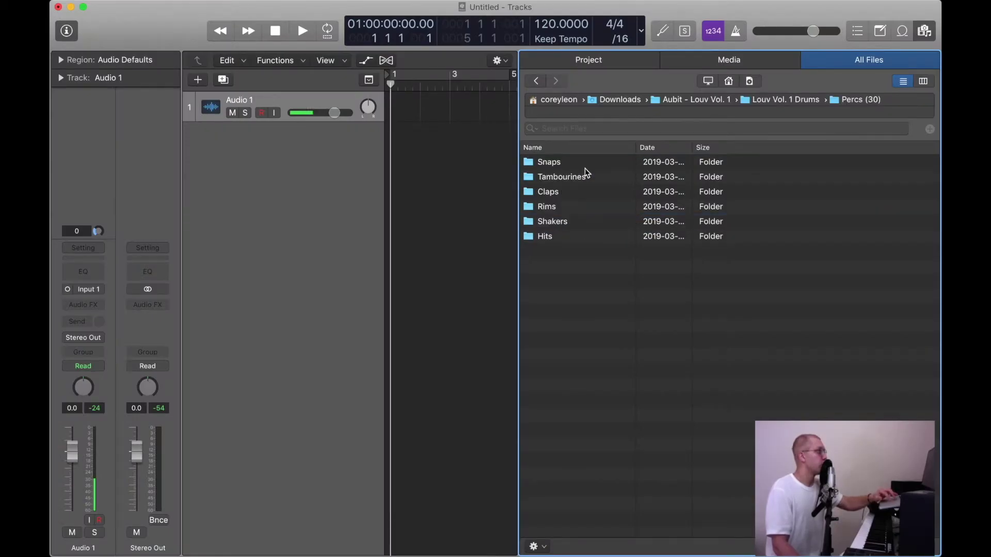
double_click(582, 163)
key(Down)
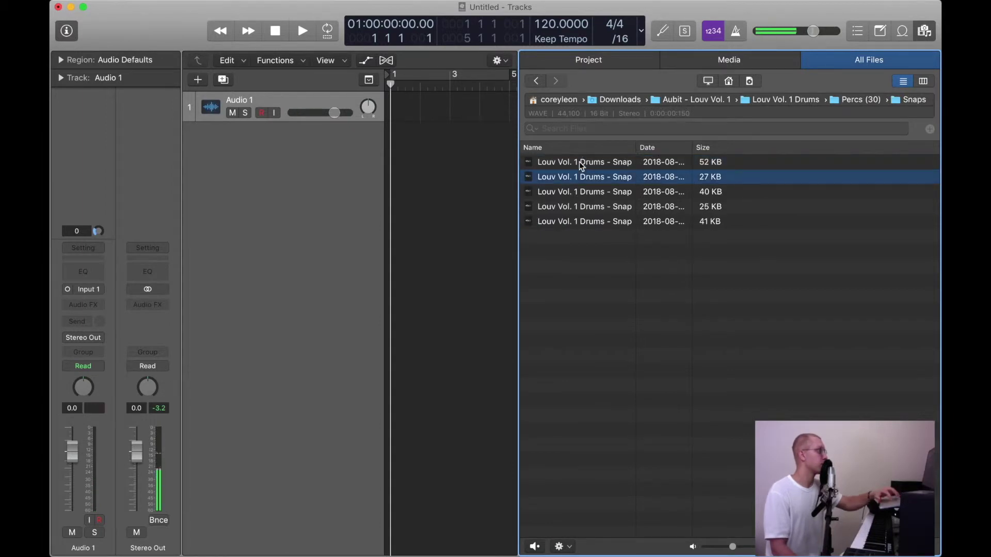
key(Up)
key(Down)
click(571, 193)
click(571, 206)
click(574, 222)
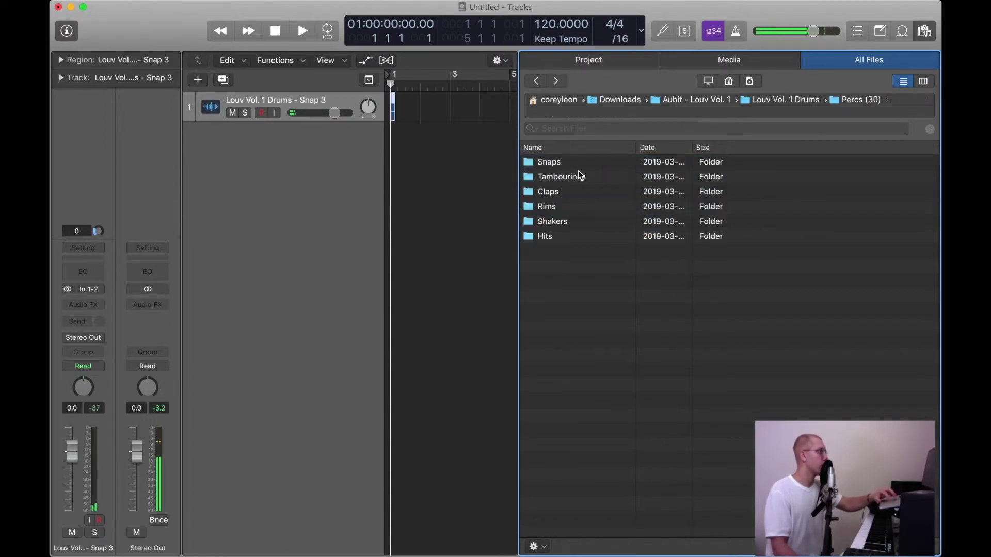
Open the Tambourines folder inside Percs (30) and audition its five samples
double_click(579, 176)
click(577, 177)
key(Up)
key(Down)
click(579, 197)
click(580, 208)
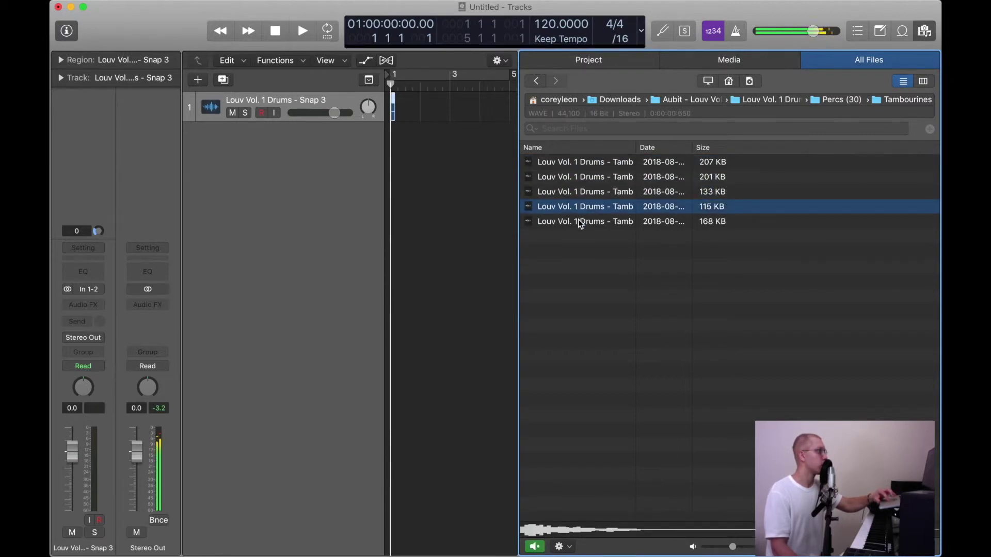
click(581, 222)
click(580, 207)
click(592, 162)
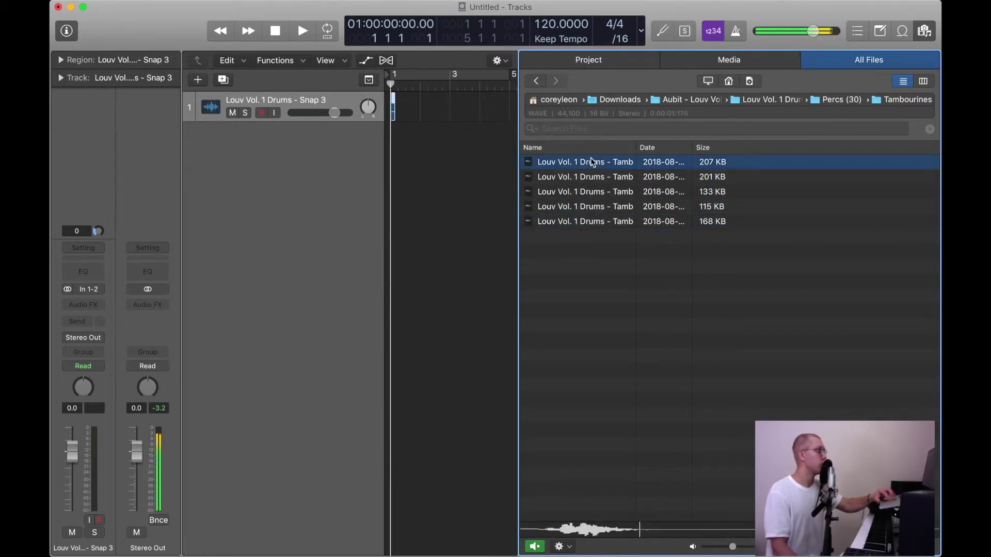
Open the Claps folder inside Percs (30), audition its samples and place Clap 1 at the start of the audio track
click(537, 81)
double_click(586, 177)
click(579, 161)
click(585, 178)
click(586, 193)
click(585, 207)
click(587, 217)
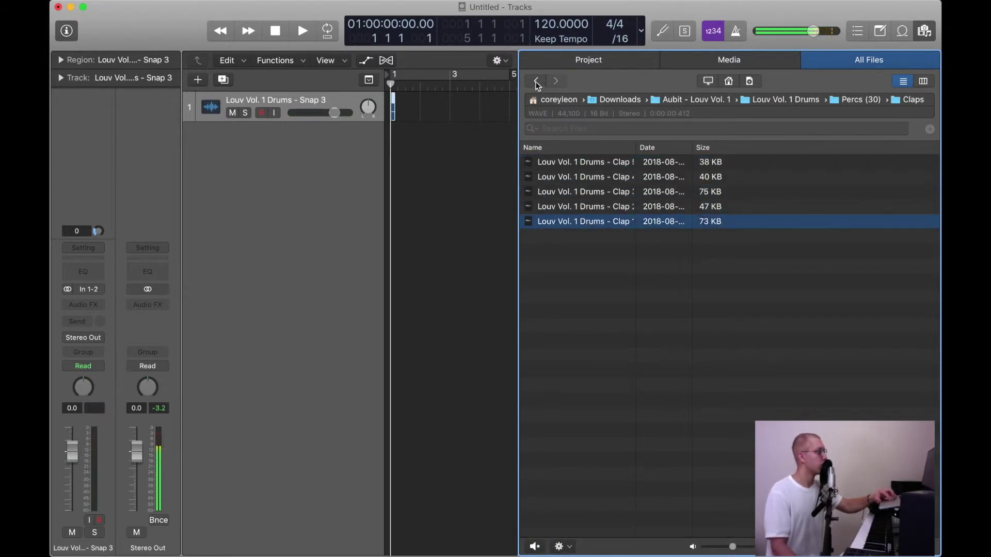
click(612, 228)
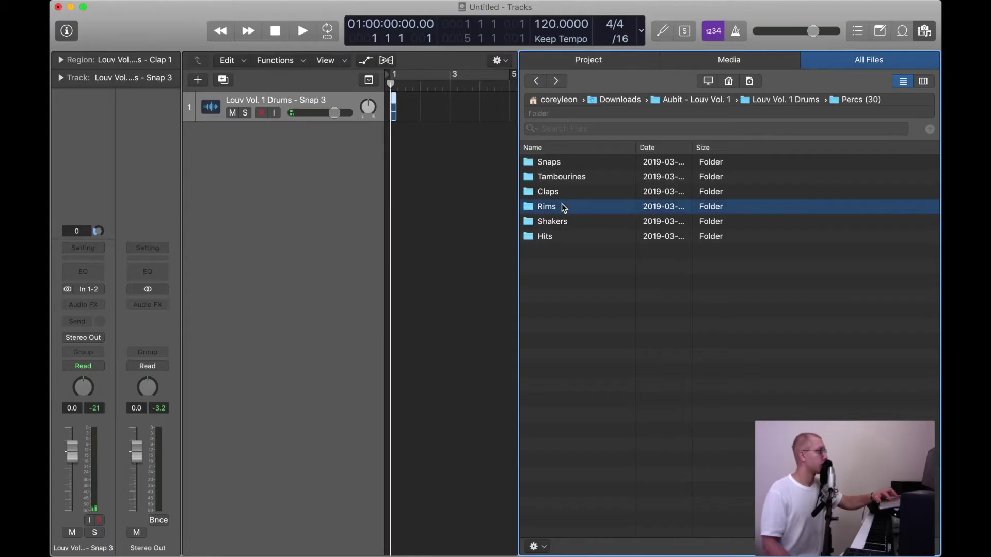
Open the Rims folder, audition its samples and place Rim 1 at the start of the audio track
double_click(560, 206)
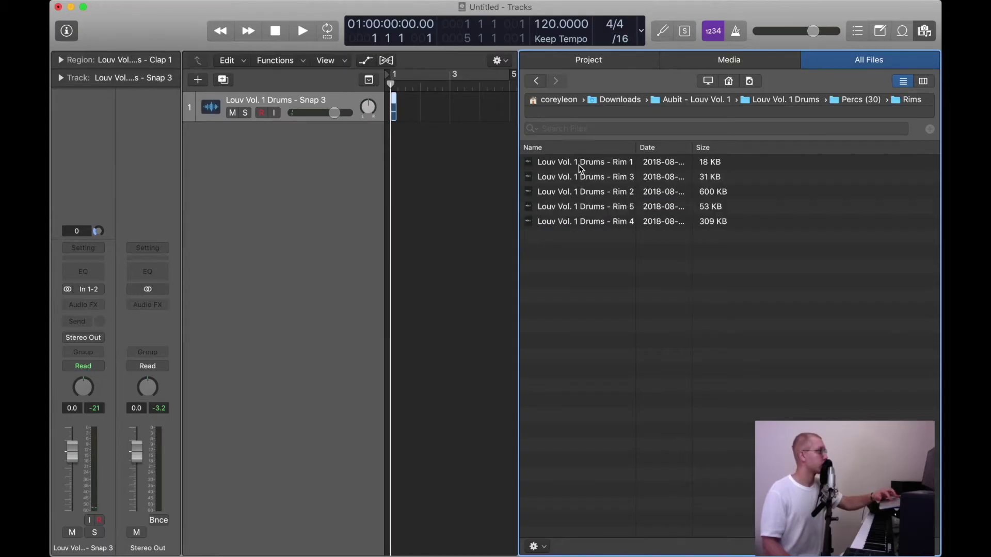
click(582, 177)
click(582, 192)
click(582, 206)
click(582, 222)
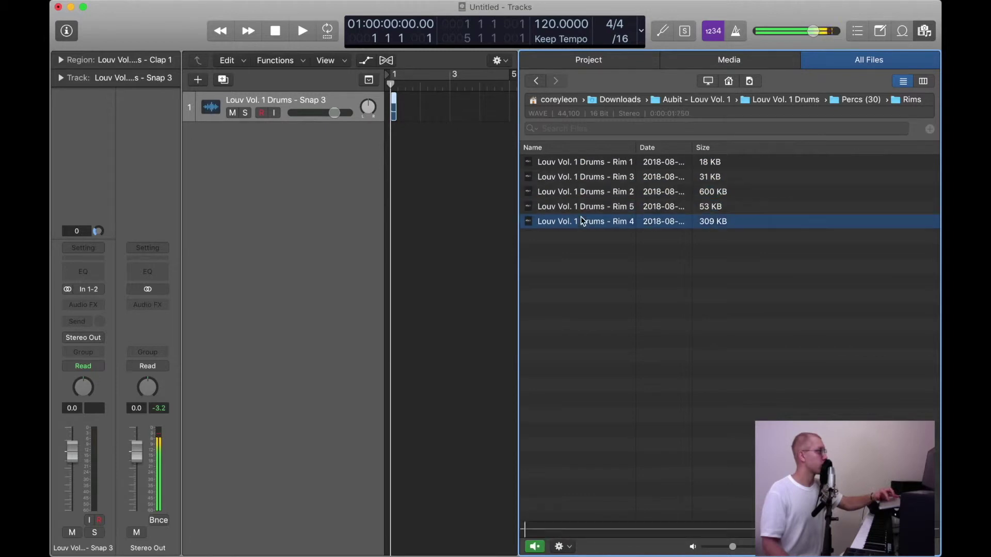
click(588, 163)
Open the Shakers folder inside Percs (30) and audition its samples down to the 107 KB file
key(super+Up)
double_click(559, 221)
click(573, 177)
click(572, 192)
click(572, 207)
click(573, 222)
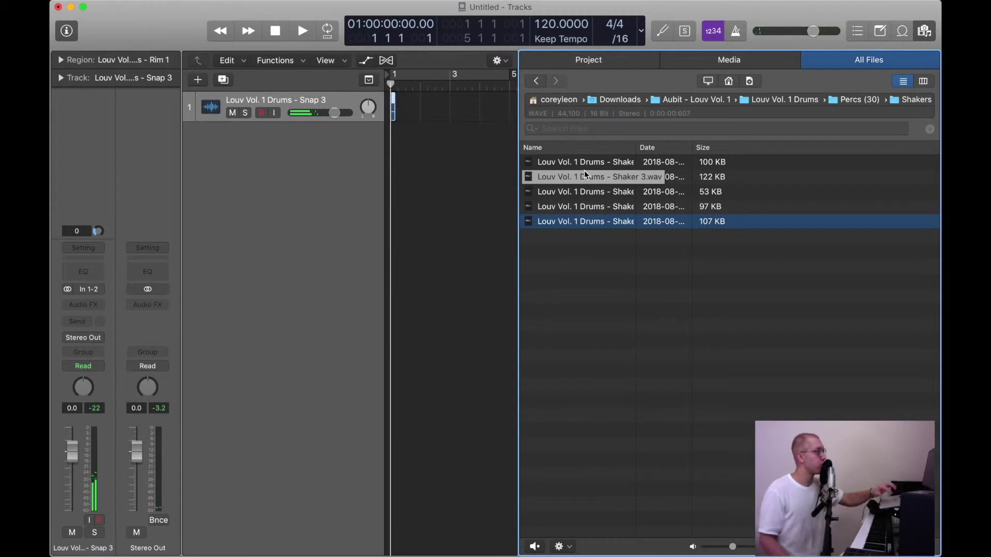
click(576, 222)
click(579, 223)
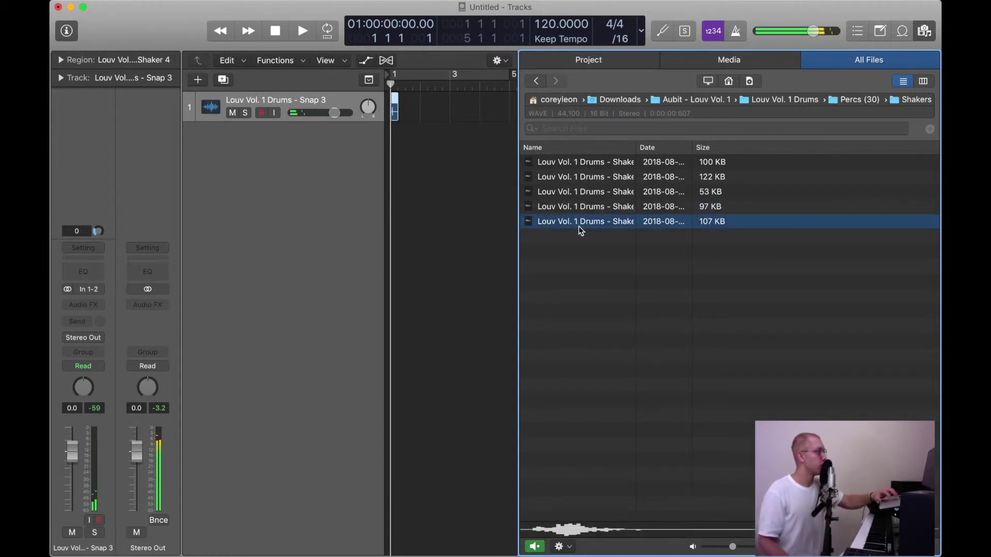
Place Shaker 5 at the start of the audio track, play it through ValhallaVintageVerb and close the plug-in window
key(space)
drag(608, 227, 394, 110)
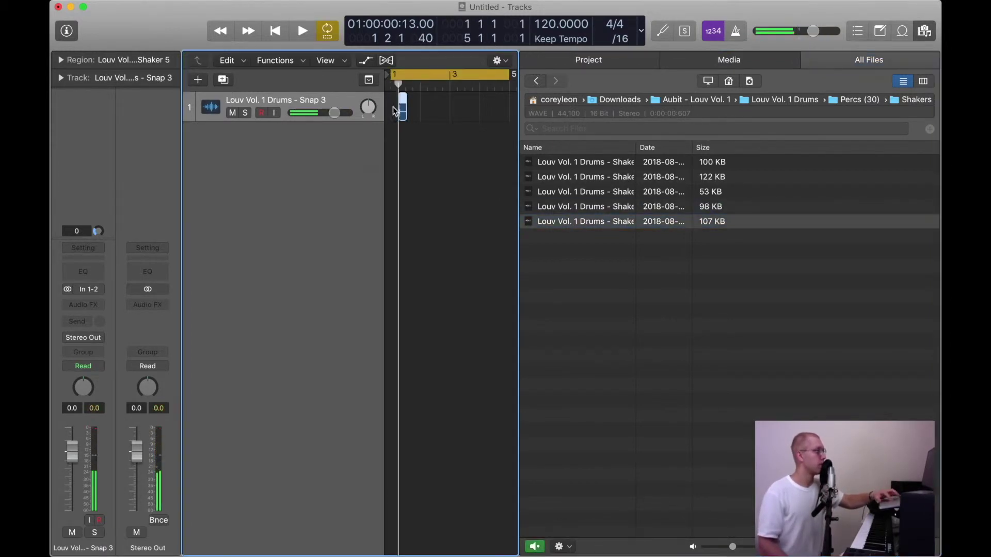
key(v)
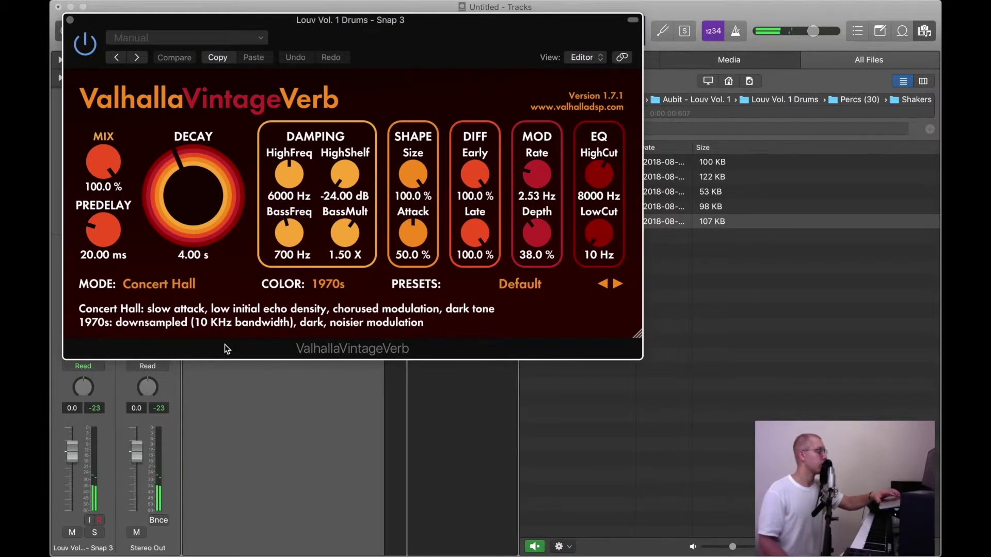
click(69, 19)
Open the Hits folder inside Percs (30) and audition its samples from Hit 5 down to Hit 2
click(536, 80)
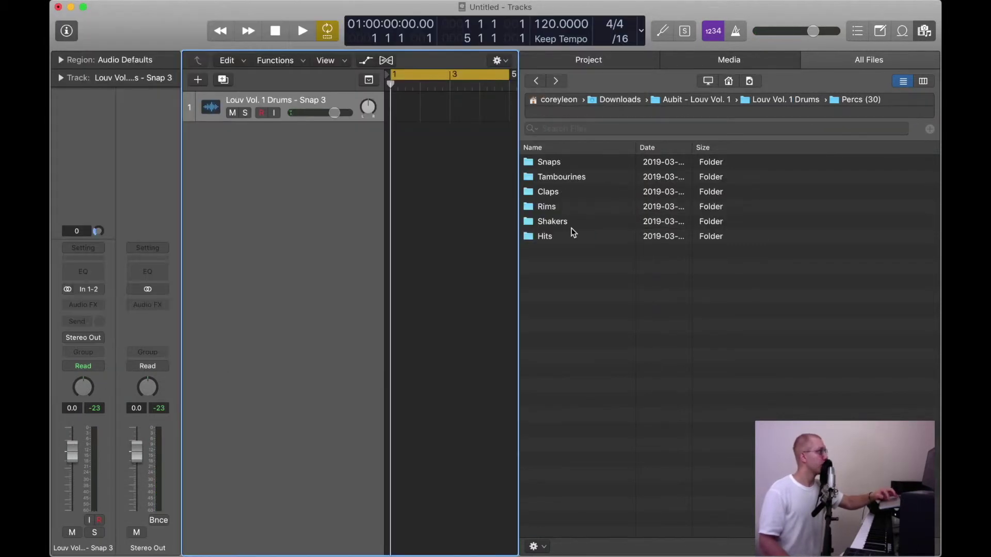
double_click(575, 232)
click(572, 164)
click(571, 178)
click(572, 193)
click(571, 207)
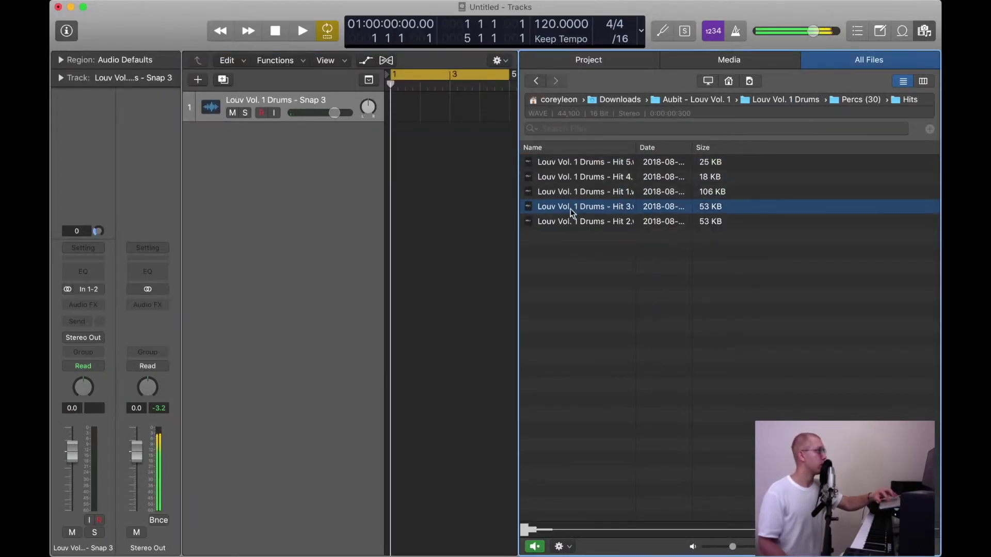
click(572, 221)
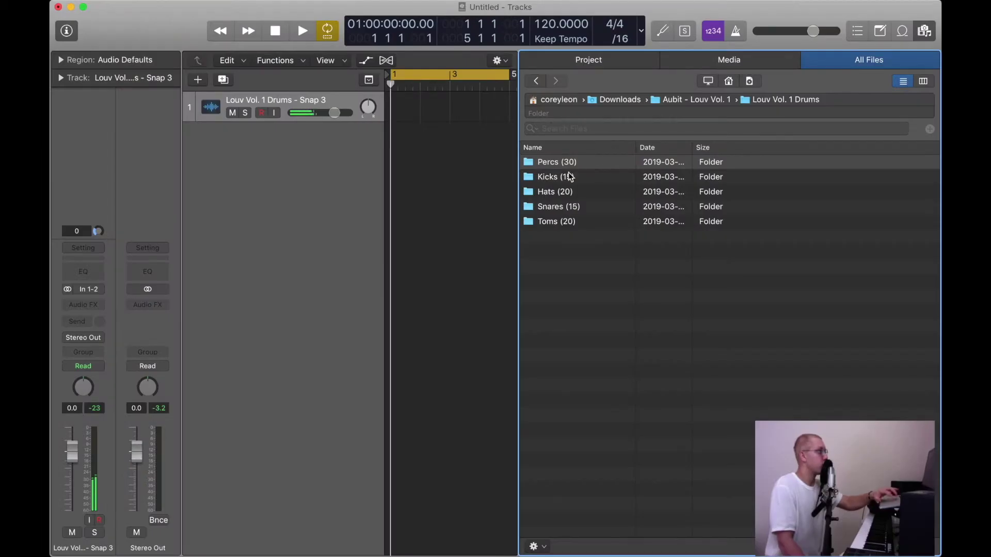
Open the Kicks (15) folder and audition its first seven samples, from Kick 2 down to Kick 6
double_click(570, 177)
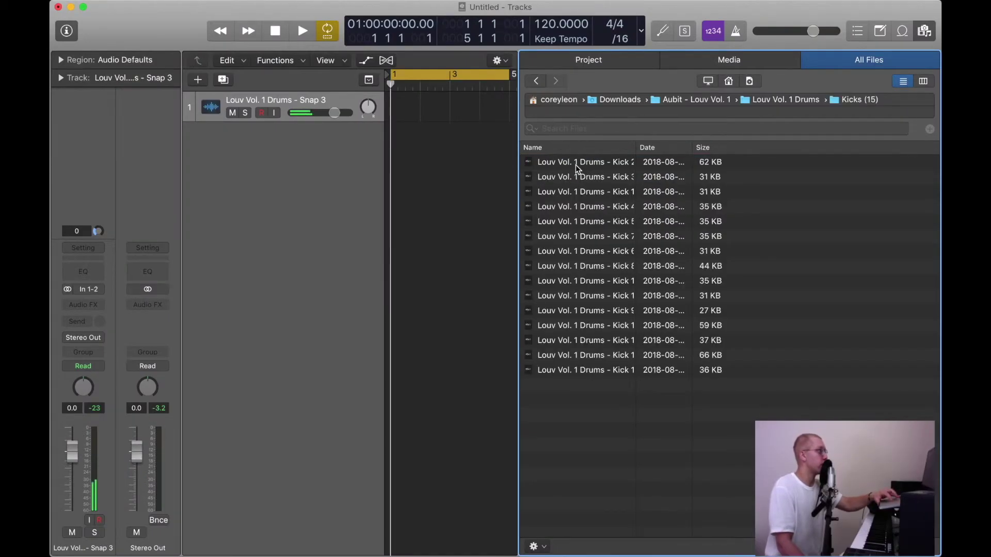
click(577, 164)
click(585, 177)
click(587, 191)
click(587, 206)
click(588, 221)
click(590, 236)
click(593, 252)
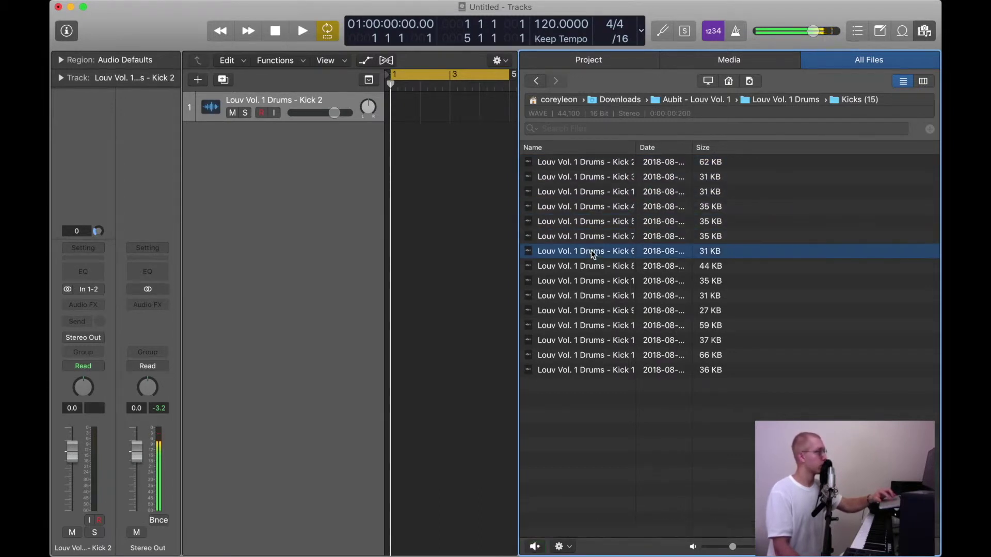
Audition the kicks from Kick 8 down to the 66 KB file and place Kick 11 at the start of the audio track
click(595, 266)
click(595, 281)
click(597, 296)
click(598, 311)
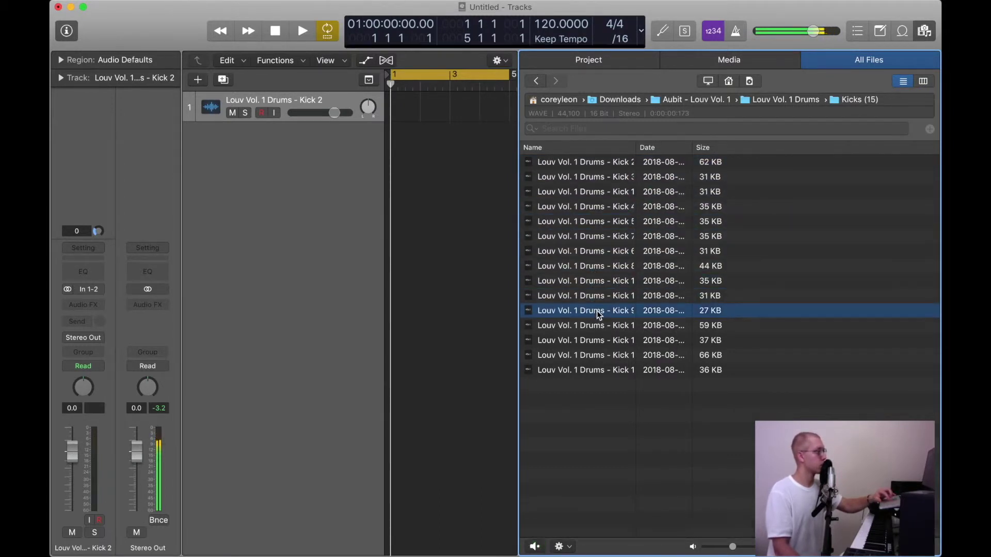
click(601, 325)
click(601, 340)
click(602, 355)
click(596, 315)
click(598, 325)
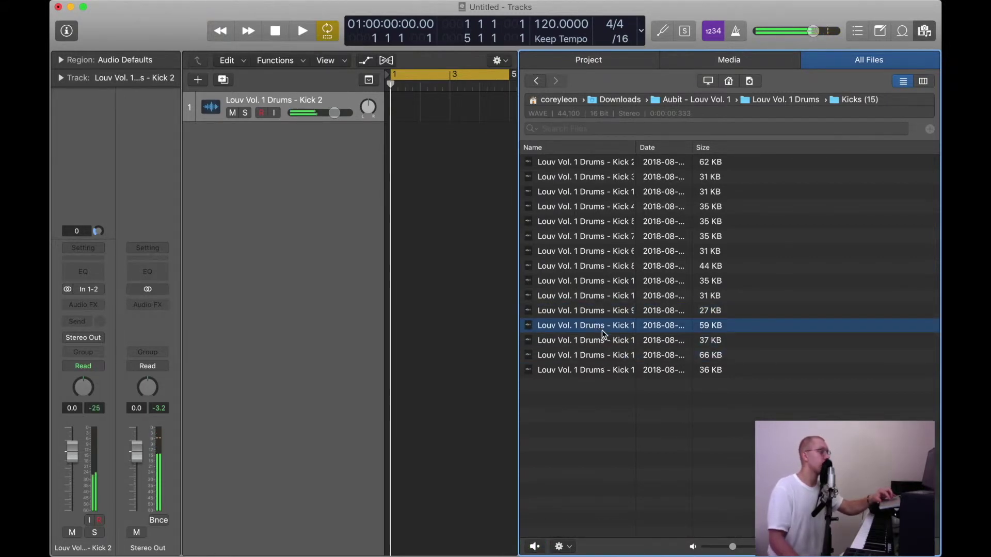
Open the Hats (20) folder and audition its first seven samples, from Hat 8 down to the 32 KB file
key(super+Up)
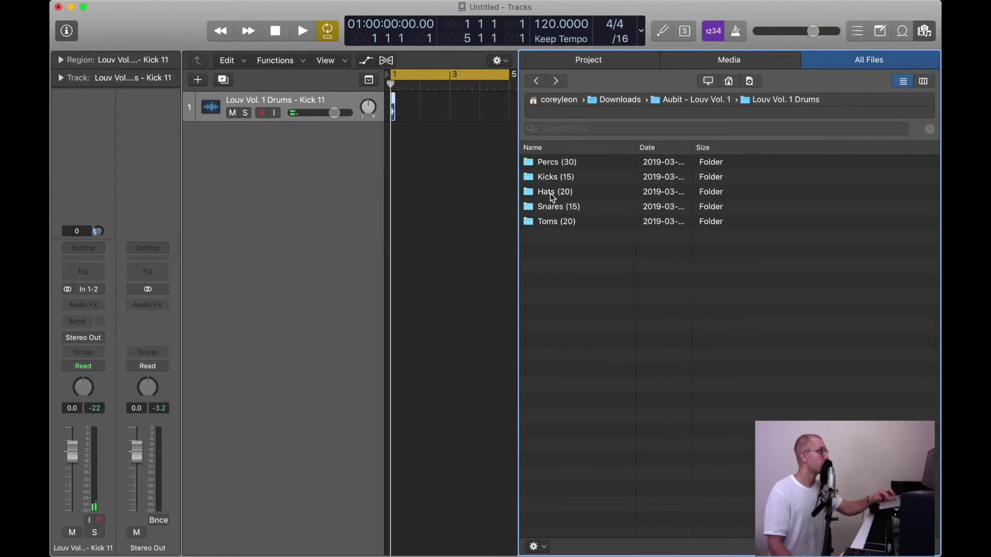
double_click(549, 193)
click(564, 176)
click(563, 167)
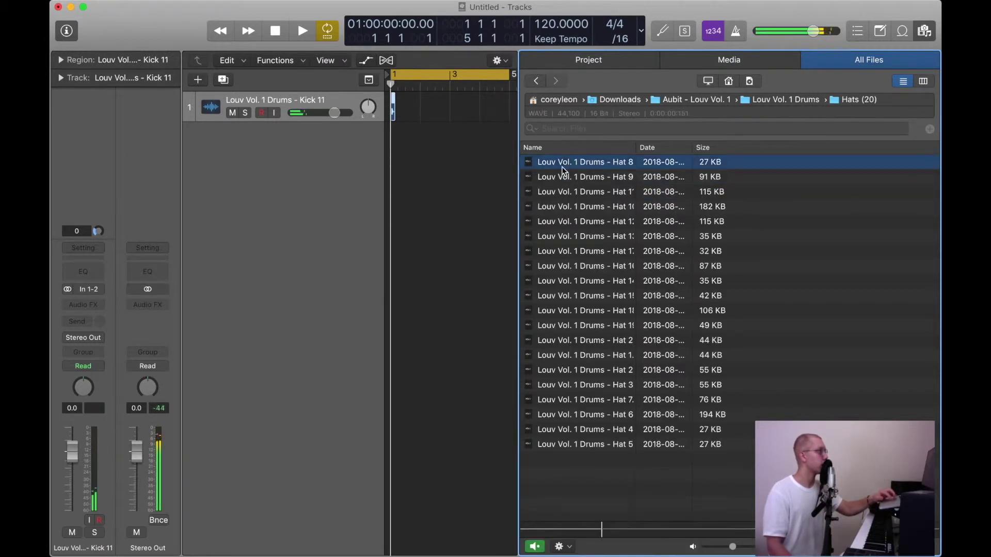
click(568, 198)
click(576, 209)
click(579, 224)
click(579, 239)
click(579, 253)
Audition the remaining hats, from the 87 KB file down to Hat 5 at the end of the folder
click(578, 268)
click(579, 282)
click(578, 297)
click(578, 311)
click(578, 342)
click(576, 355)
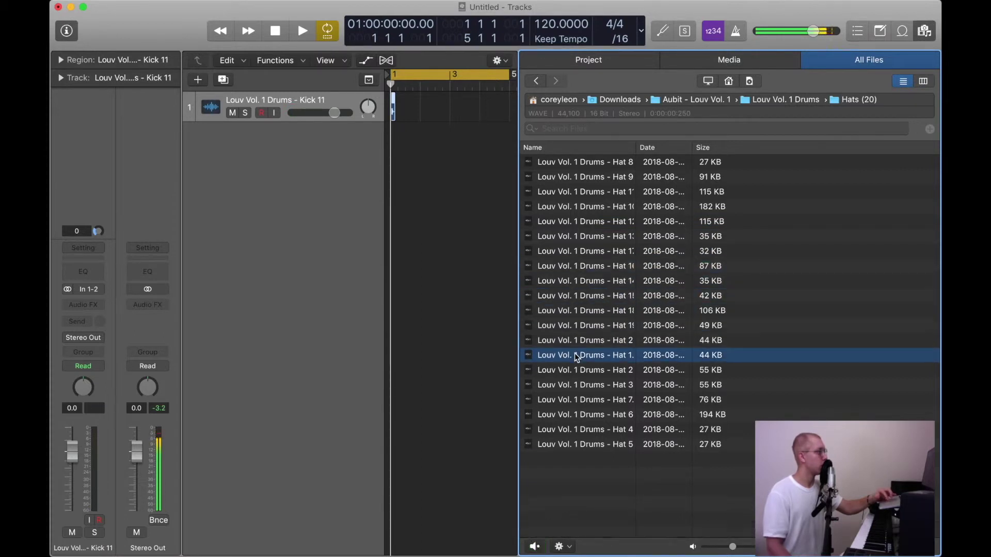
click(576, 370)
click(576, 385)
click(578, 402)
click(577, 415)
click(577, 429)
click(581, 445)
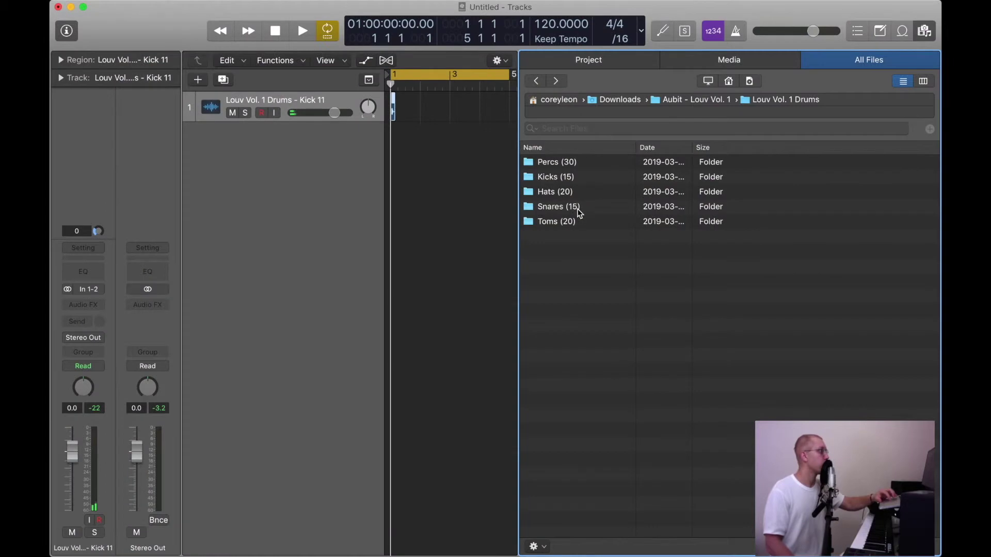
Open the Snares (15) folder and audition its first seven samples, down to the 72 KB file
double_click(579, 209)
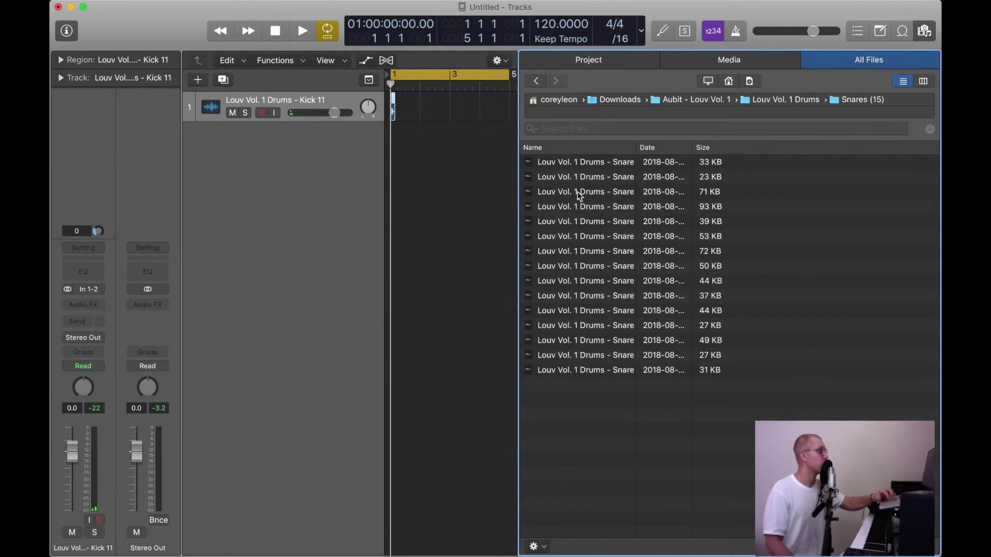
click(580, 166)
click(579, 177)
click(580, 192)
click(582, 208)
click(583, 222)
click(583, 237)
click(584, 251)
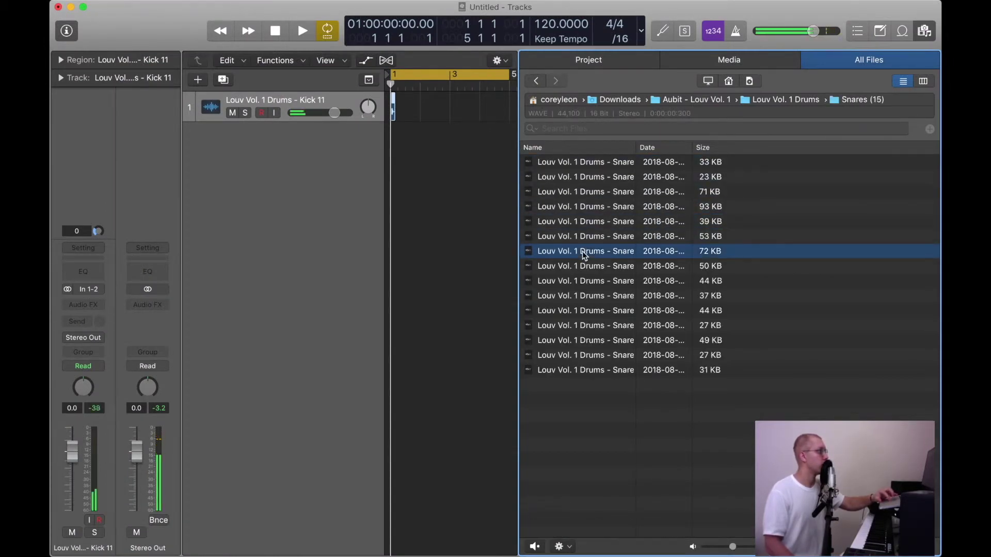
Audition the remaining snares and place Snare 6 at the start of the audio track
click(584, 268)
click(585, 281)
click(585, 296)
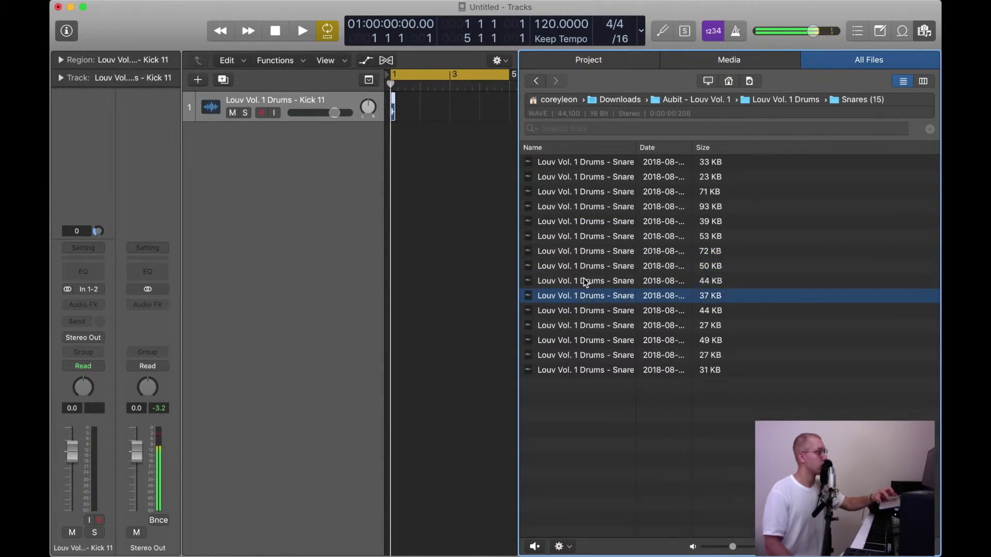
click(586, 282)
click(587, 311)
click(587, 326)
click(588, 315)
click(587, 326)
click(587, 342)
click(589, 355)
click(589, 367)
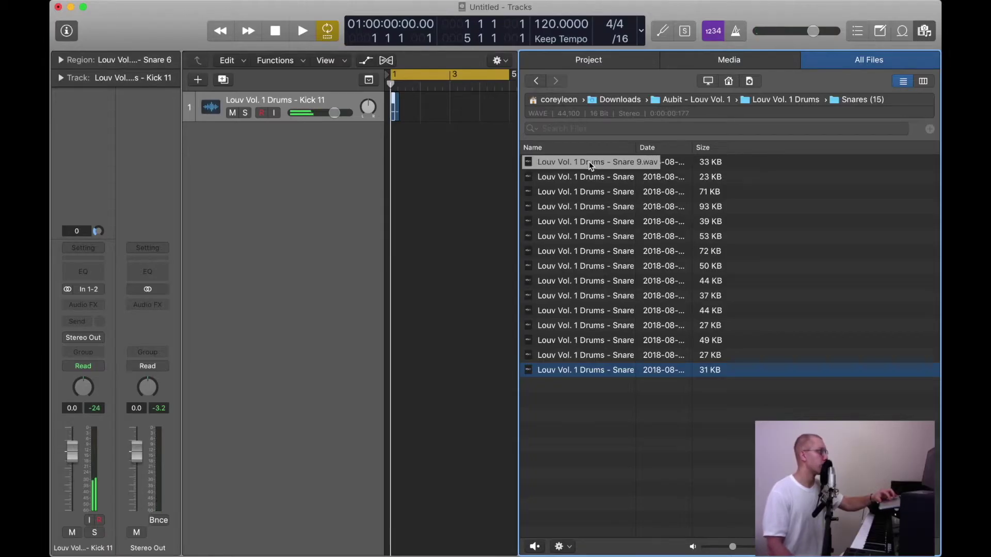
click(592, 164)
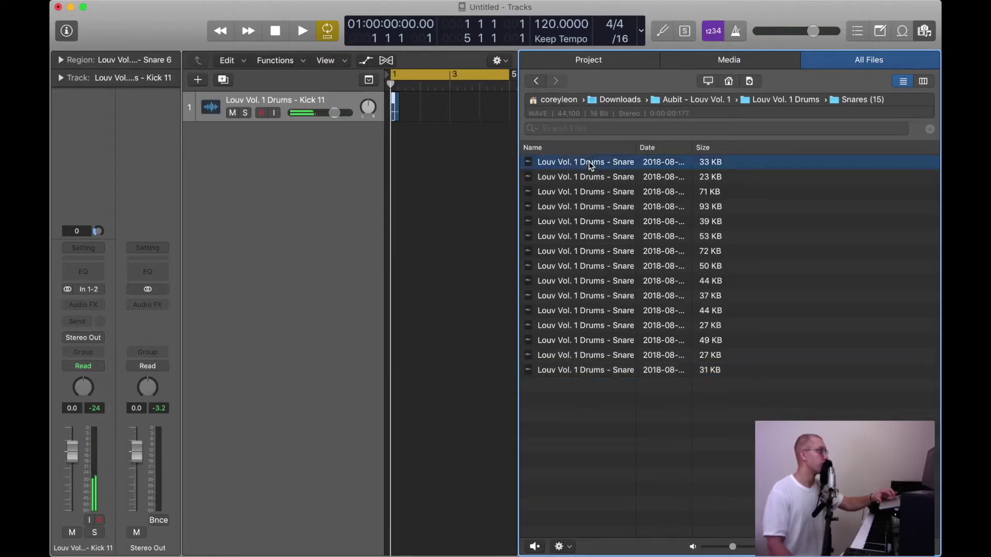
Open the Toms (20) folder and audition its first six samples, down to the first 66 KB file
click(537, 81)
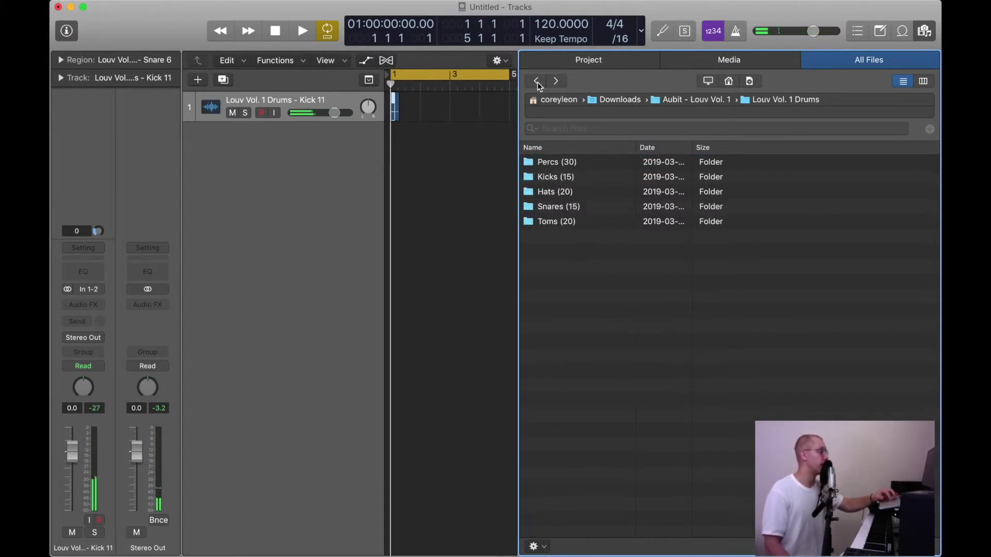
double_click(551, 221)
click(583, 165)
click(582, 177)
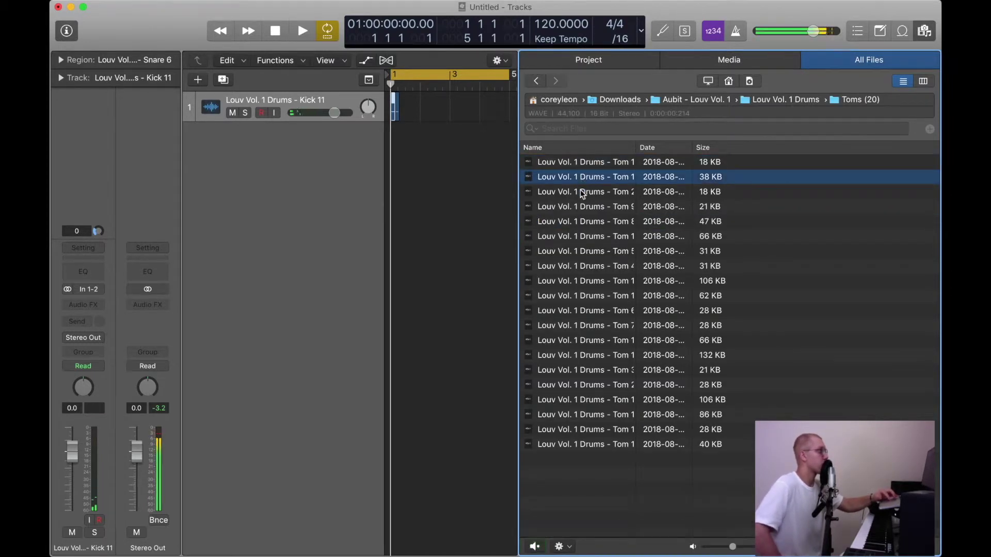
click(582, 191)
click(581, 207)
click(584, 221)
click(586, 236)
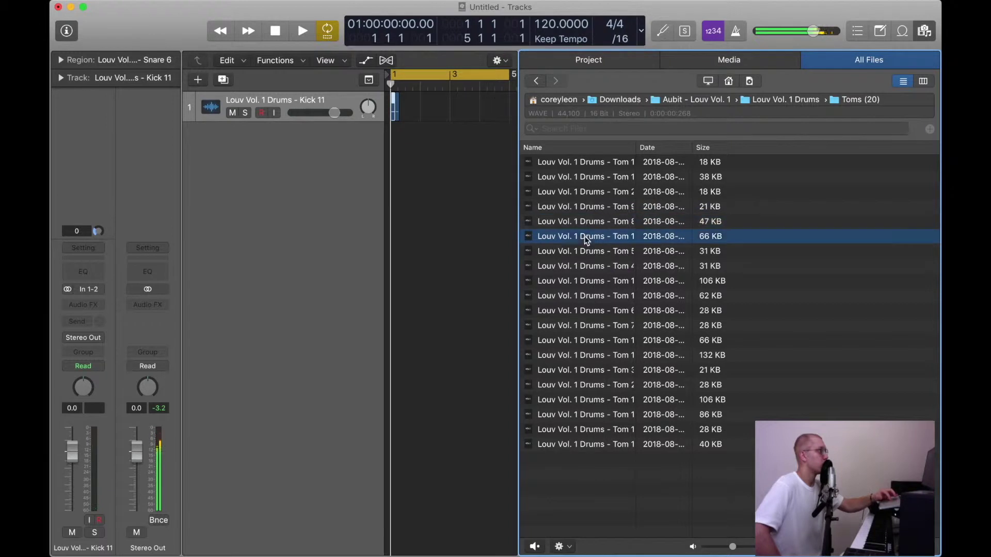
Audition the remaining toms, from Tom 5 down to the 40 KB file at the end of the folder
click(588, 252)
click(590, 266)
click(591, 281)
click(591, 296)
click(592, 311)
click(593, 325)
click(594, 341)
click(595, 355)
click(594, 370)
click(595, 385)
click(595, 400)
click(594, 414)
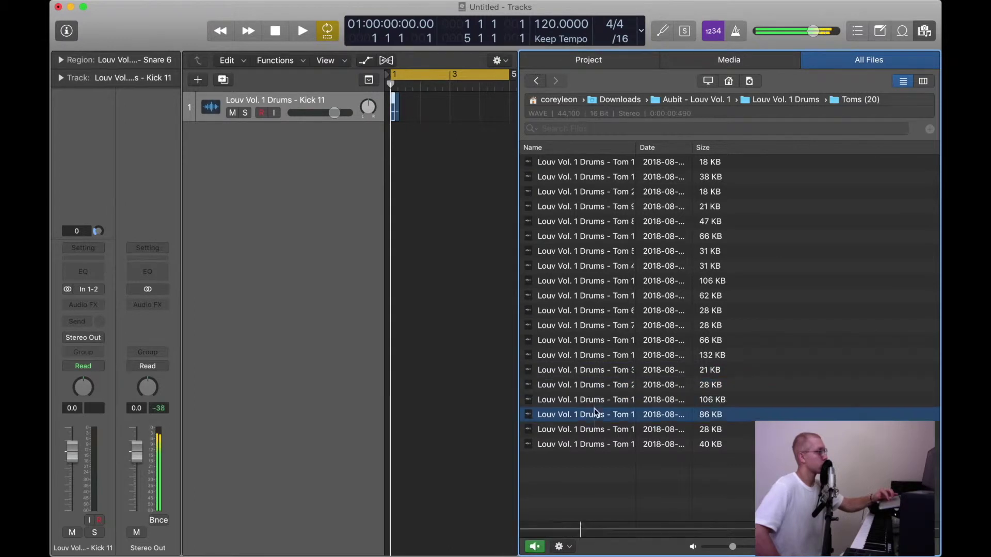
click(595, 430)
click(594, 444)
Return to the Aubit - Louv Vol. 1 folder and open its Serum presets folder
click(537, 81)
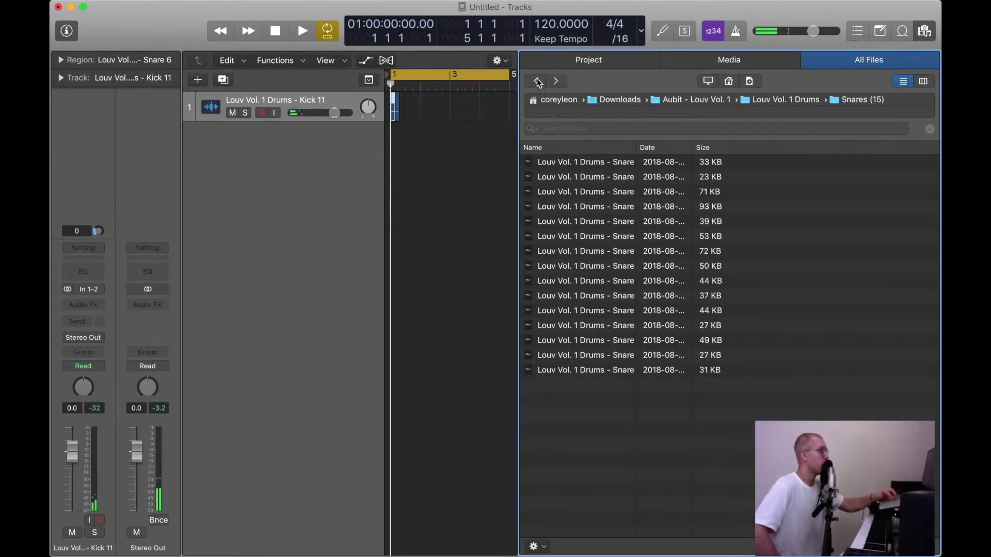
click(677, 101)
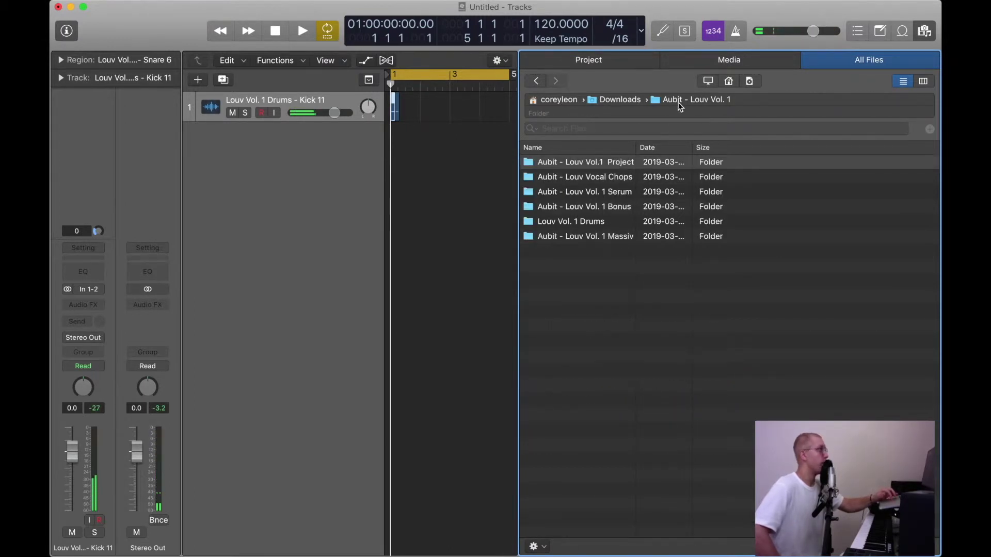
double_click(607, 192)
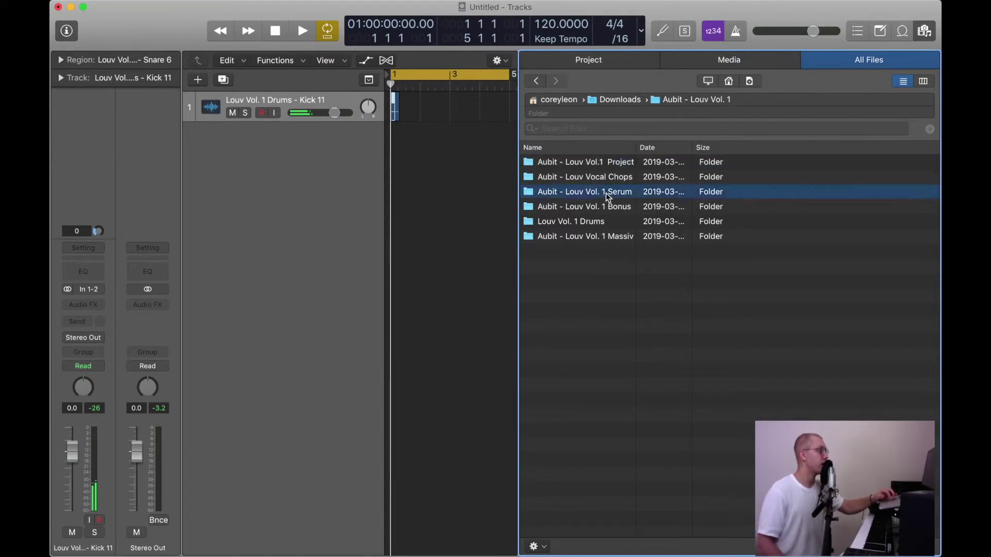
Bring up Serum and audition the Louv Vol. 1 bass presets in order, from Enemies down to YeahWellHeShouldHave
double_click(281, 138)
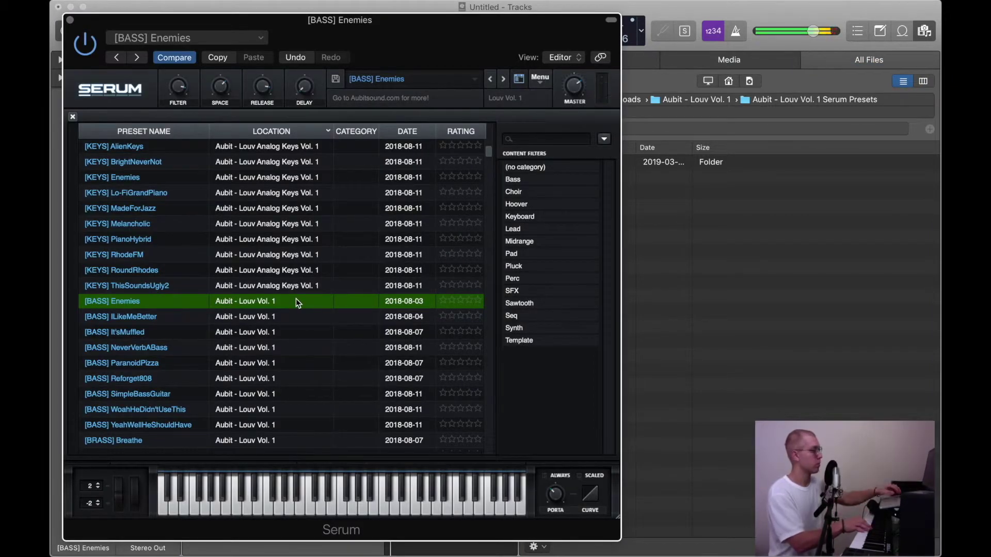
key(Down)
key(Down)
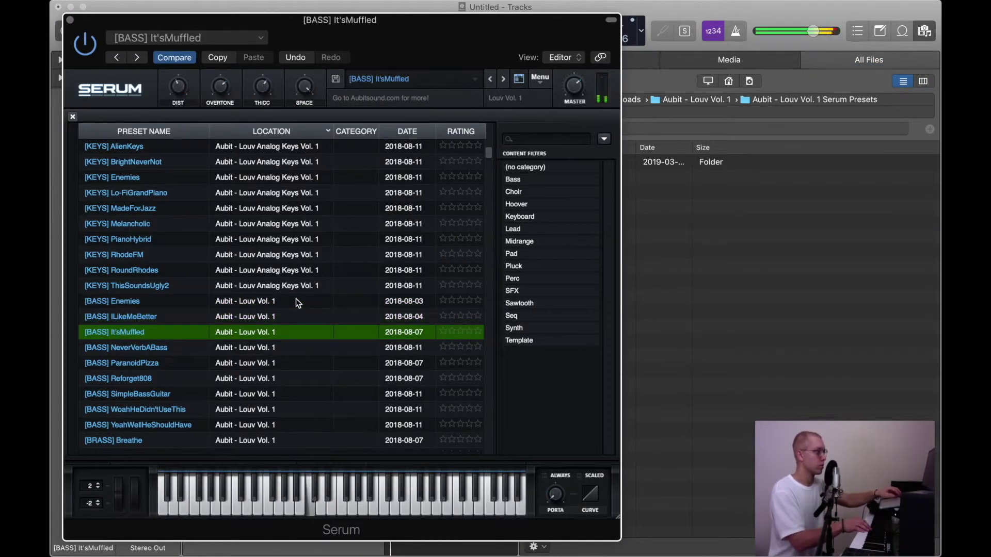
key(Down)
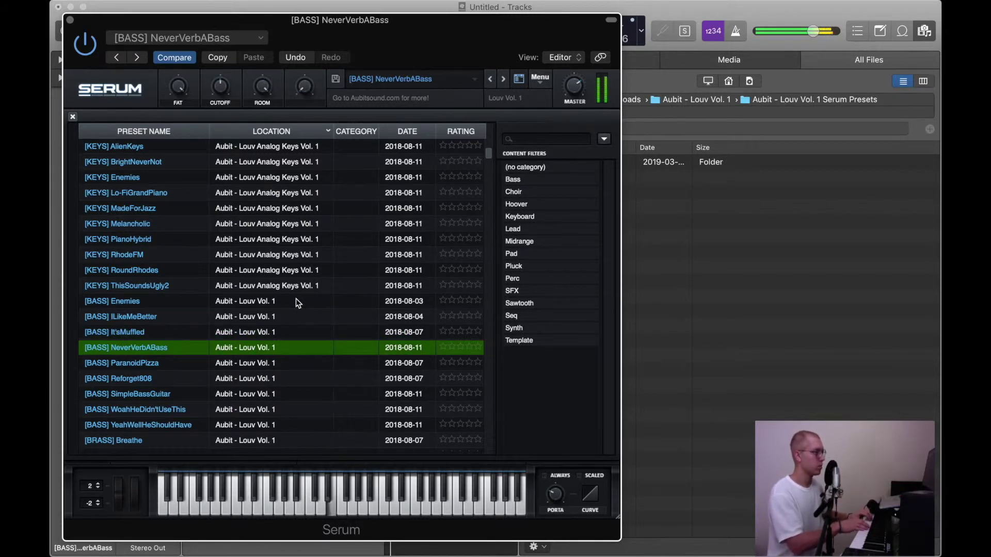
key(Down)
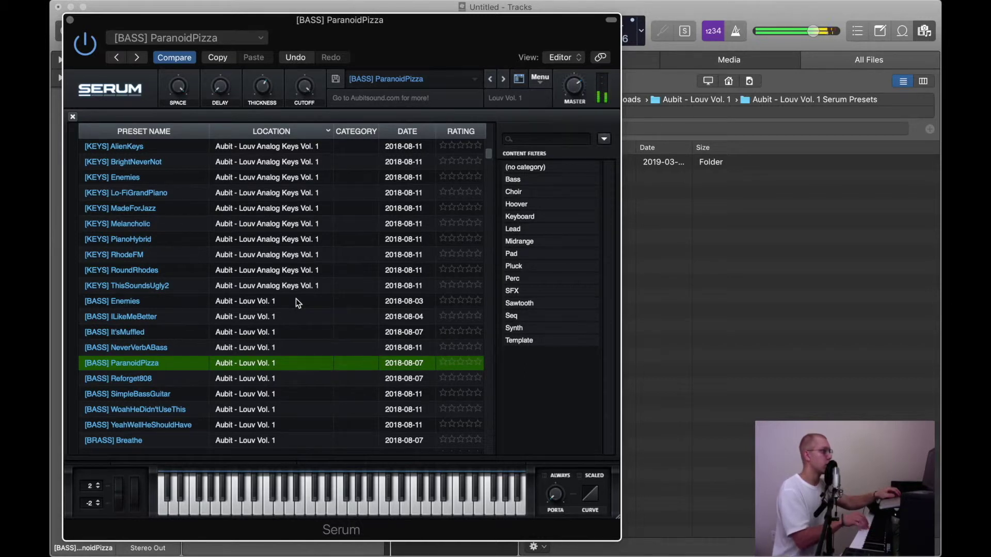
key(Down)
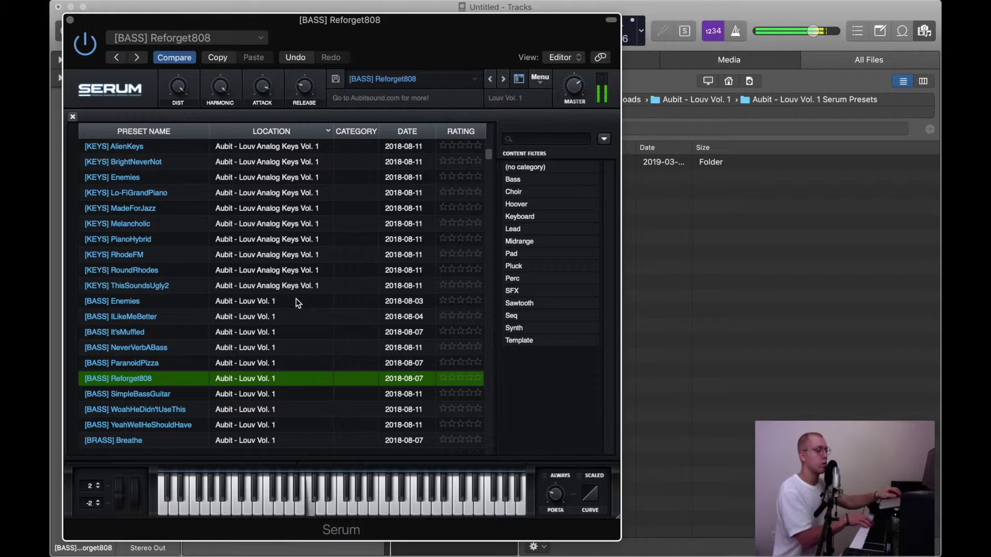
key(Down)
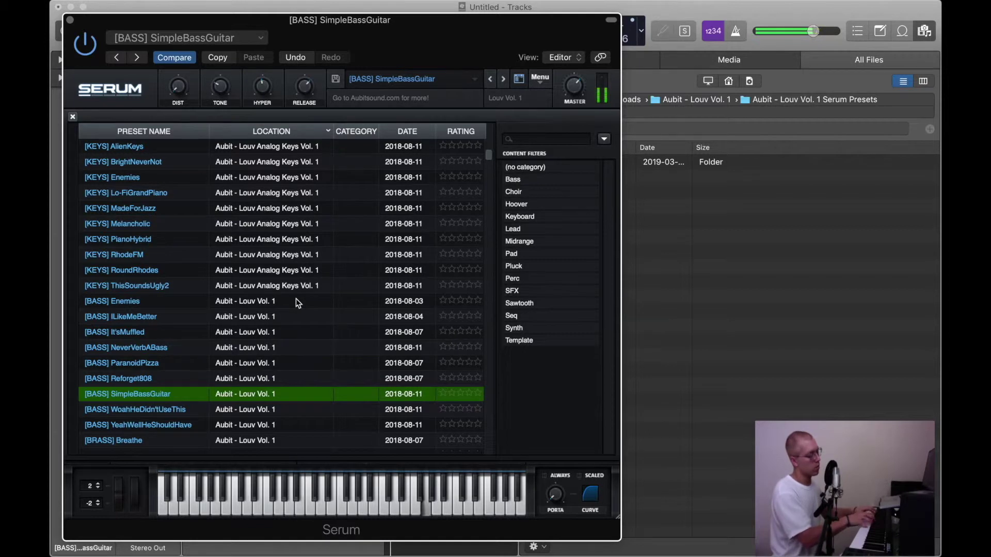
key(Down)
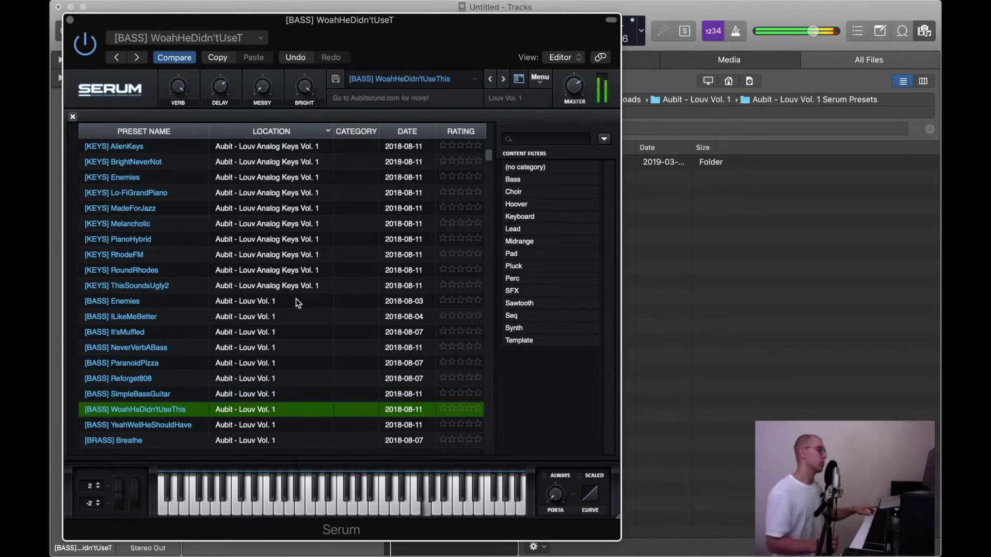
key(Down)
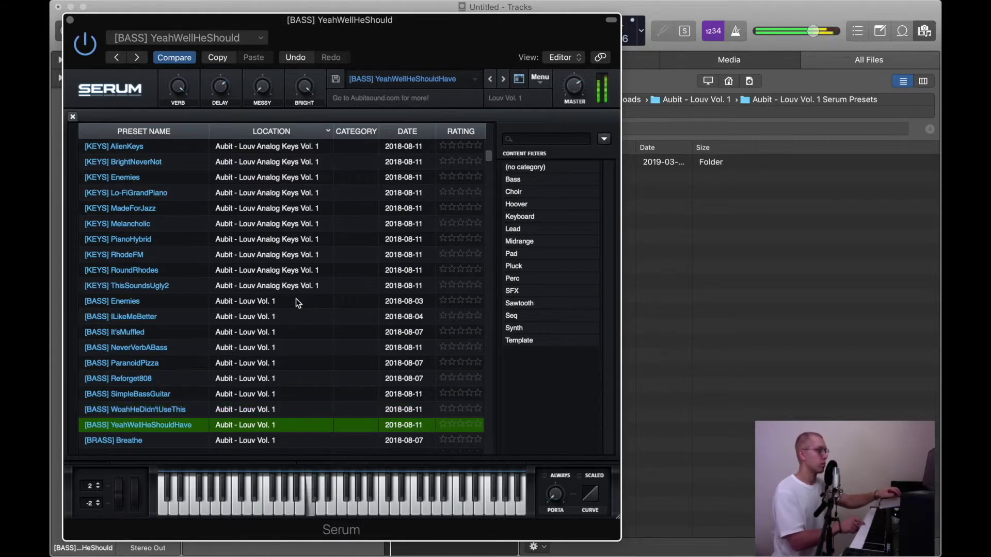
Audition the brass presets Breathe and LameLegato, plus the chord presets WoodenChimes, More80'sSaws? and OrganBreathes
key(Down)
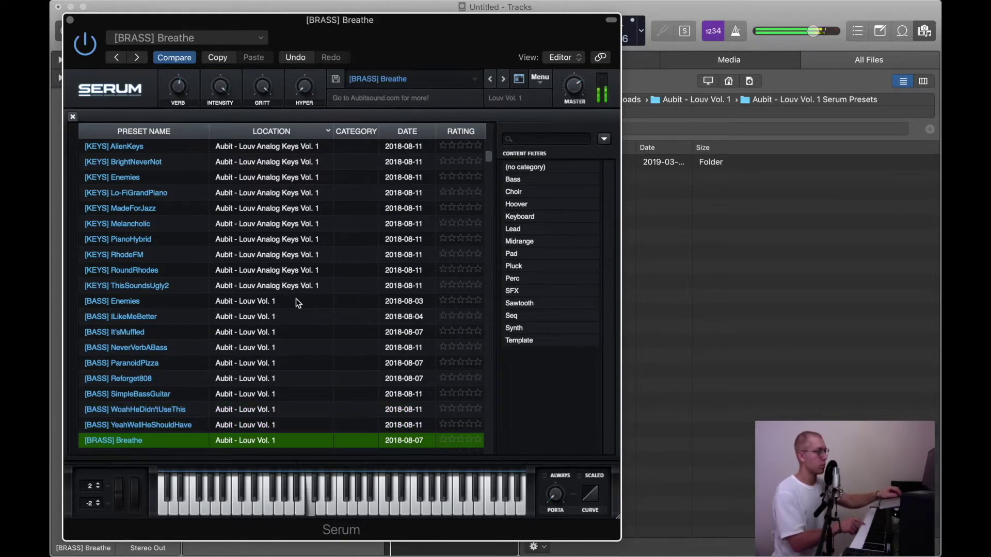
key(Down)
scroll(296, 301, down, 5)
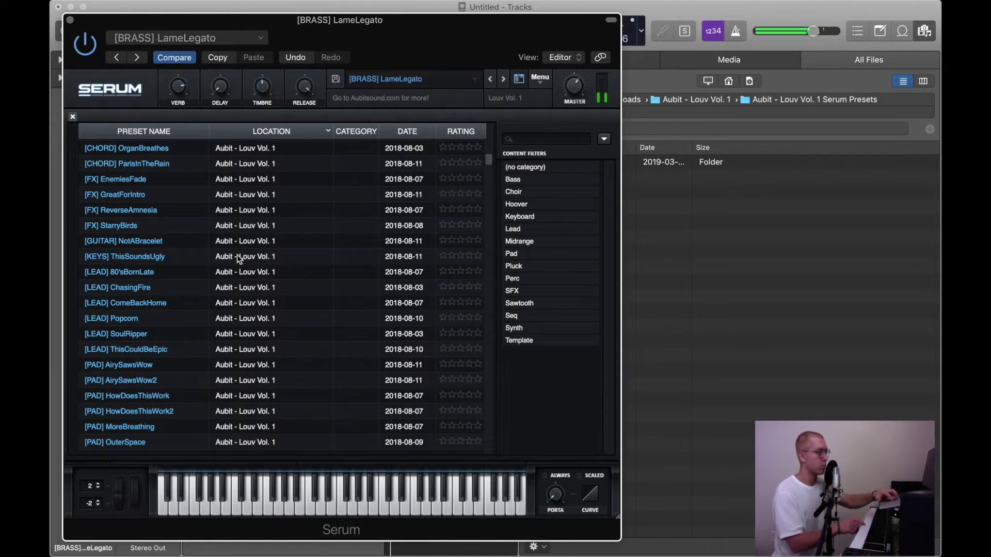
scroll(180, 175, up, 5)
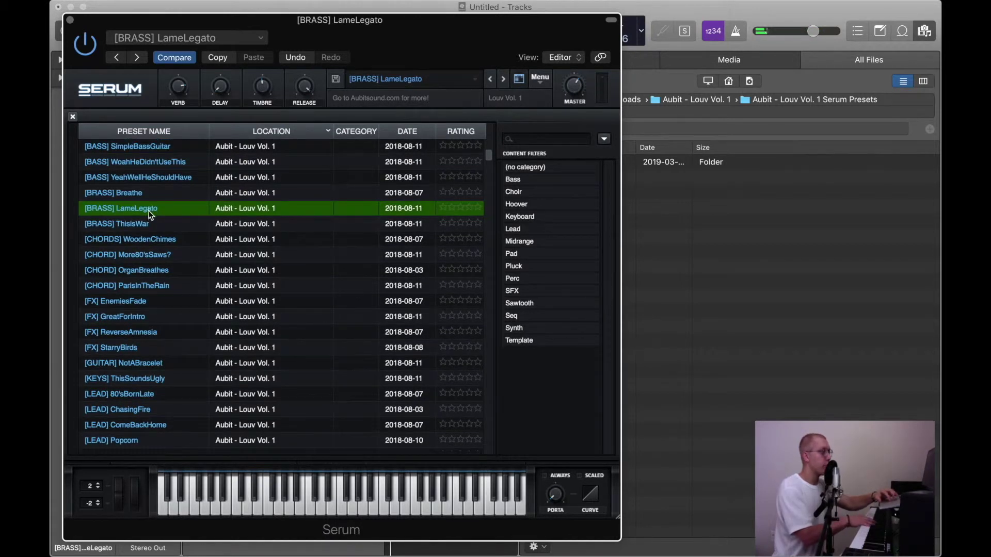
click(132, 239)
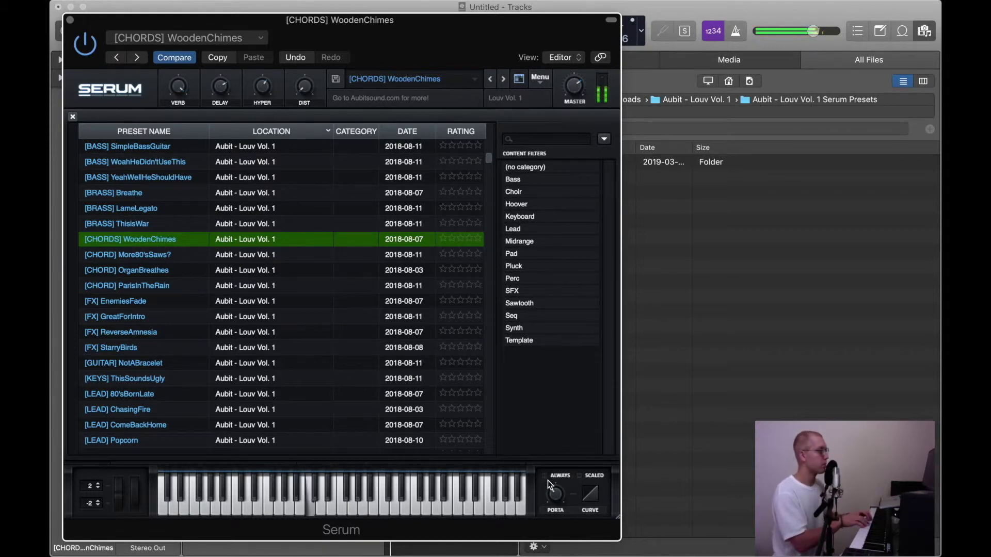
key(Down)
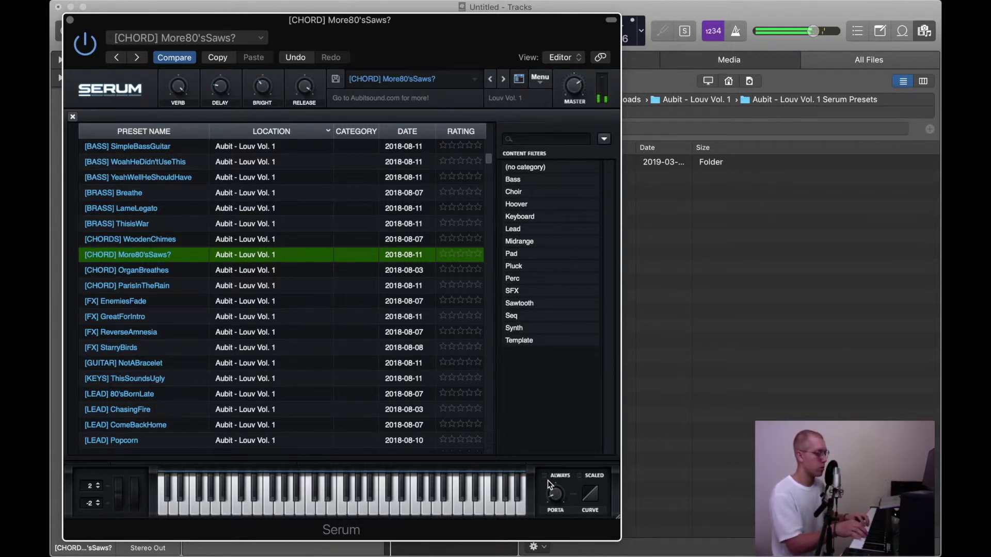
key(Down)
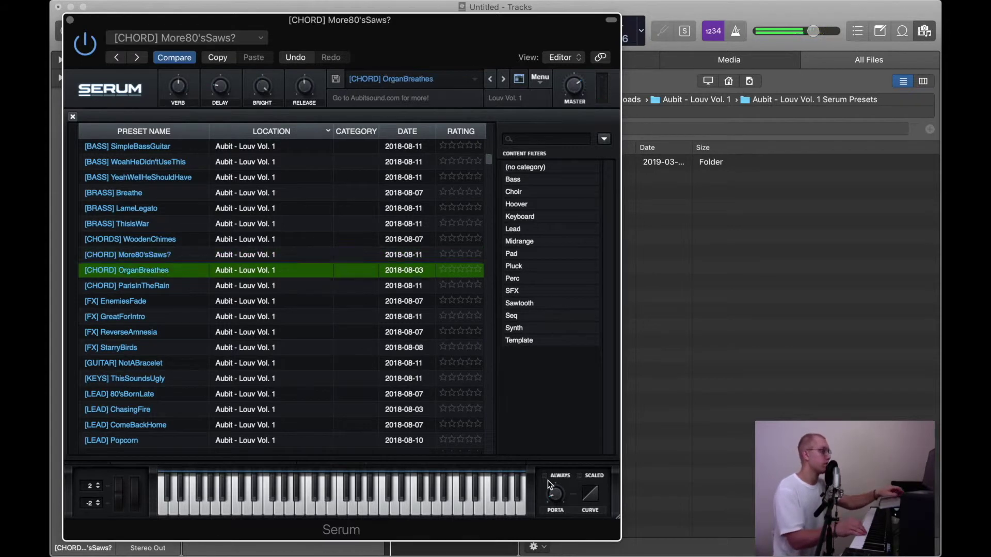
Audition the NotABracelet guitar, the ThisSoundsUgly keys and the lead presets from 80'sBornLate down to Popcorn
click(168, 363)
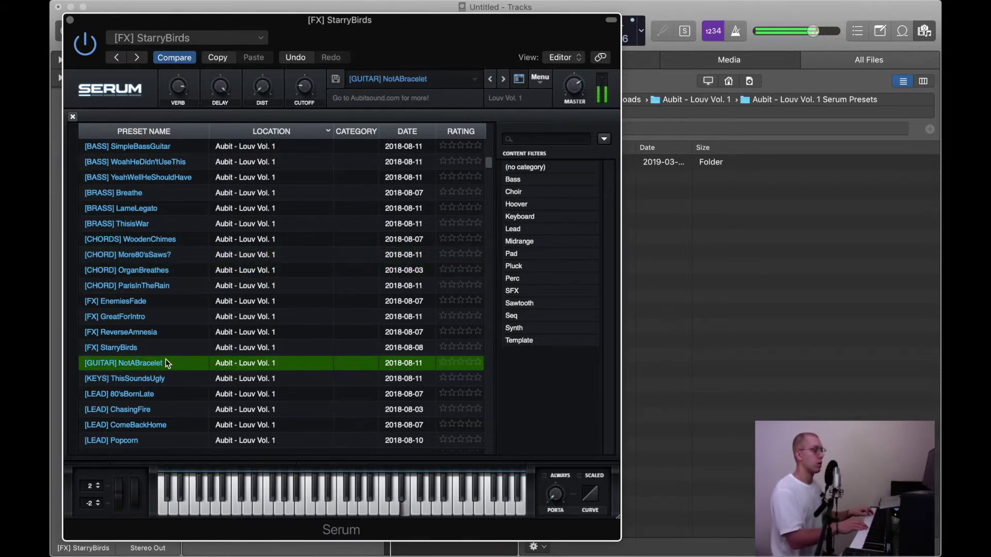
key(Down)
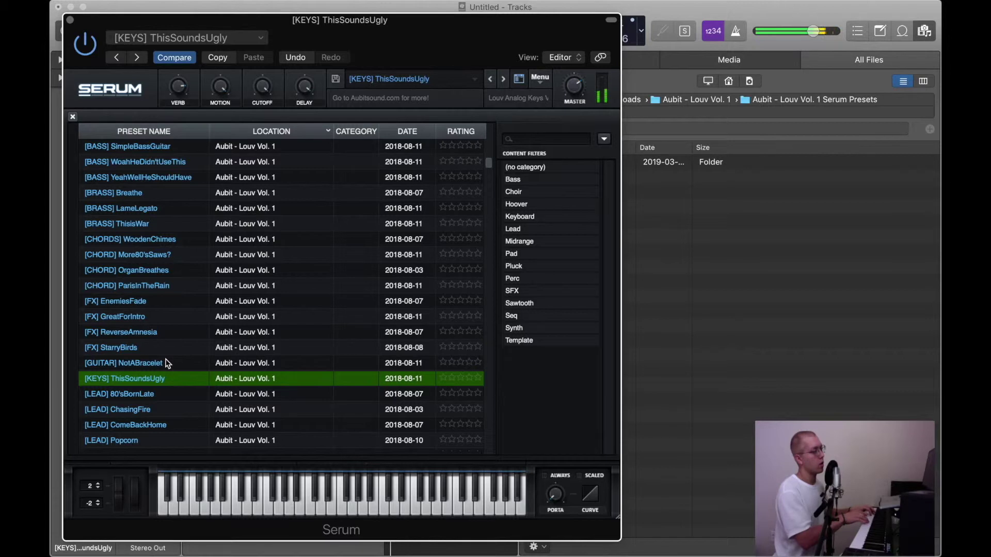
key(Down)
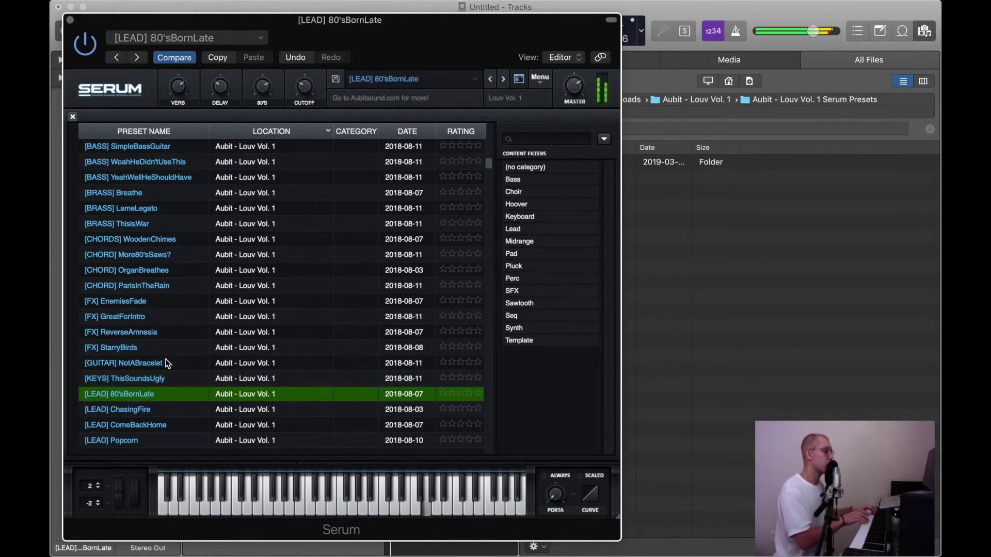
key(Down)
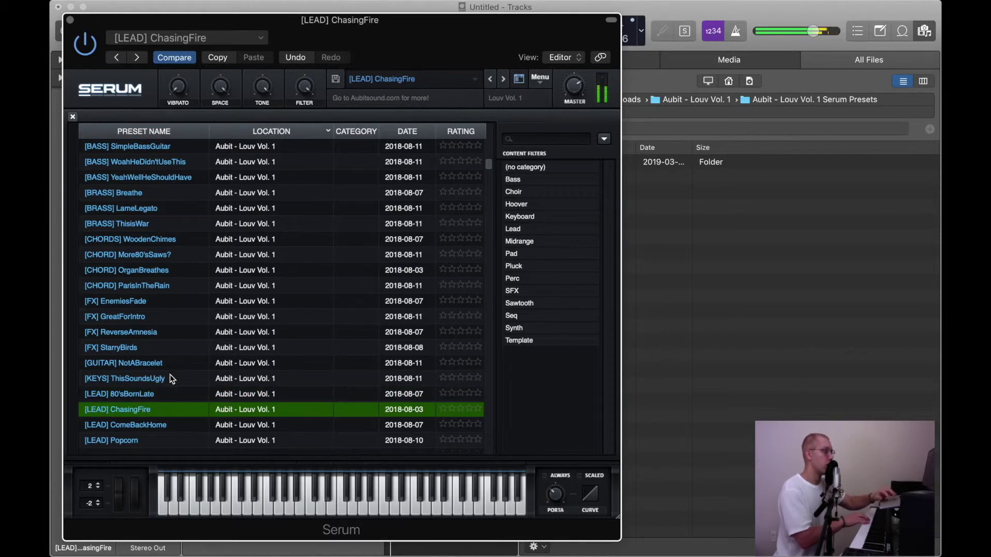
click(153, 426)
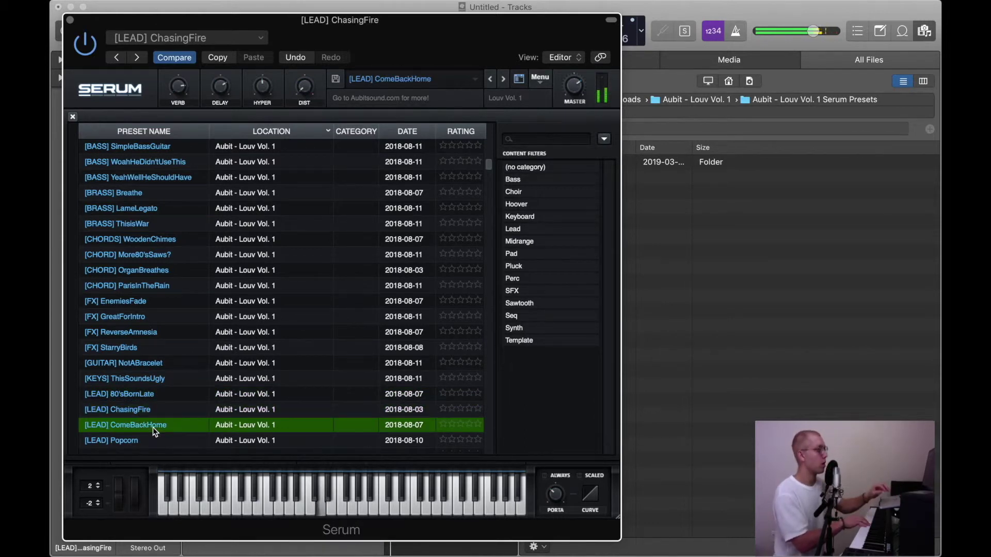
key(Down)
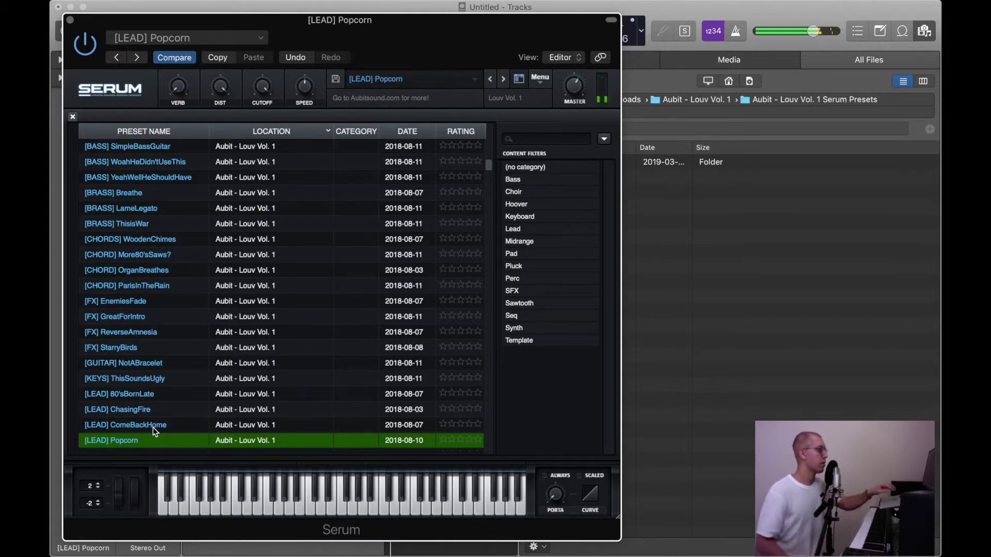
Audition the TwinkleClicks pluck preset and select the AngryBasses strings preset
scroll(158, 218, down, 10)
click(158, 220)
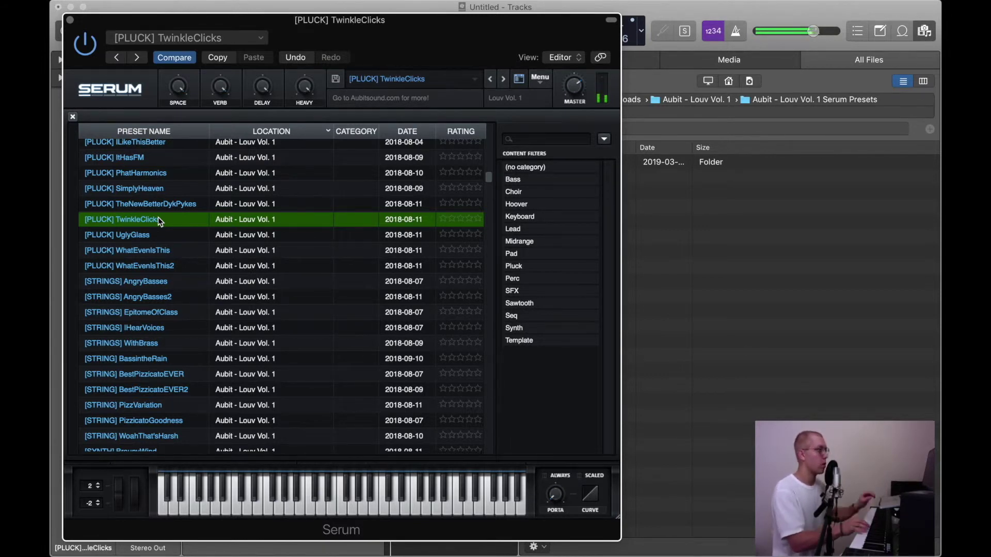
click(137, 285)
Audition the synth presets HangryWindstrument, IThinkThat'sEnoughDisto2, IsThisTribal? and MelodicBreathing
scroll(138, 287, down, 5)
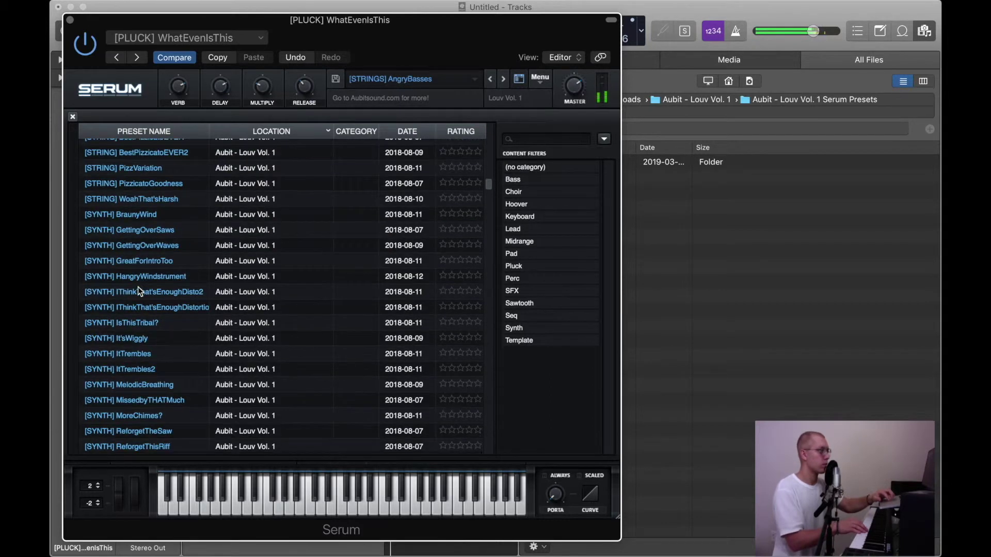
click(144, 275)
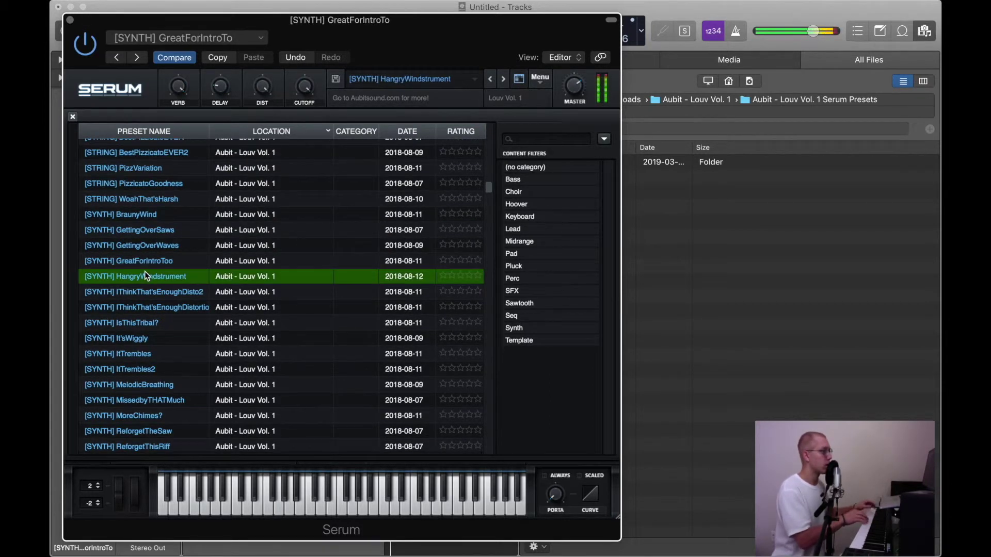
click(149, 292)
scroll(173, 330, up, 1)
click(174, 355)
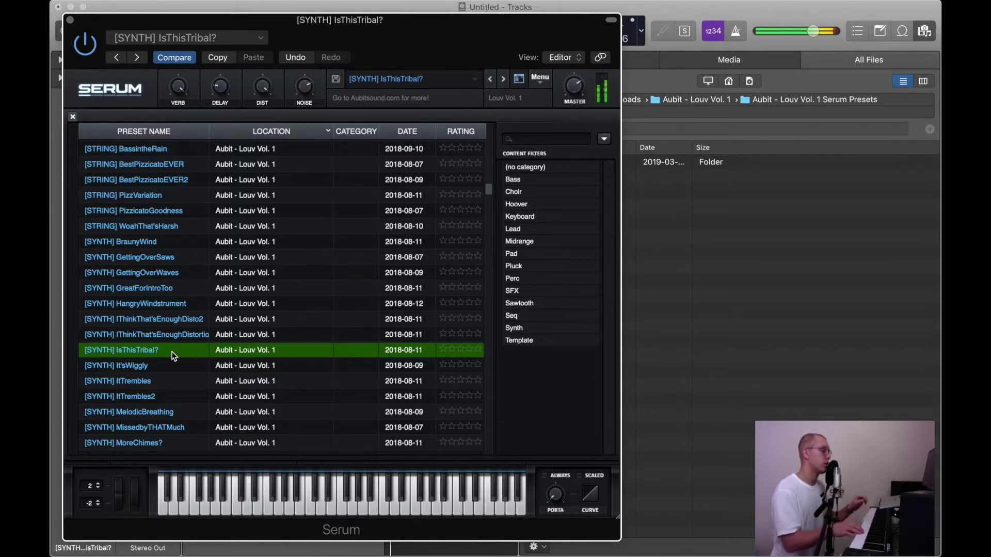
scroll(173, 356, down, 4)
click(151, 239)
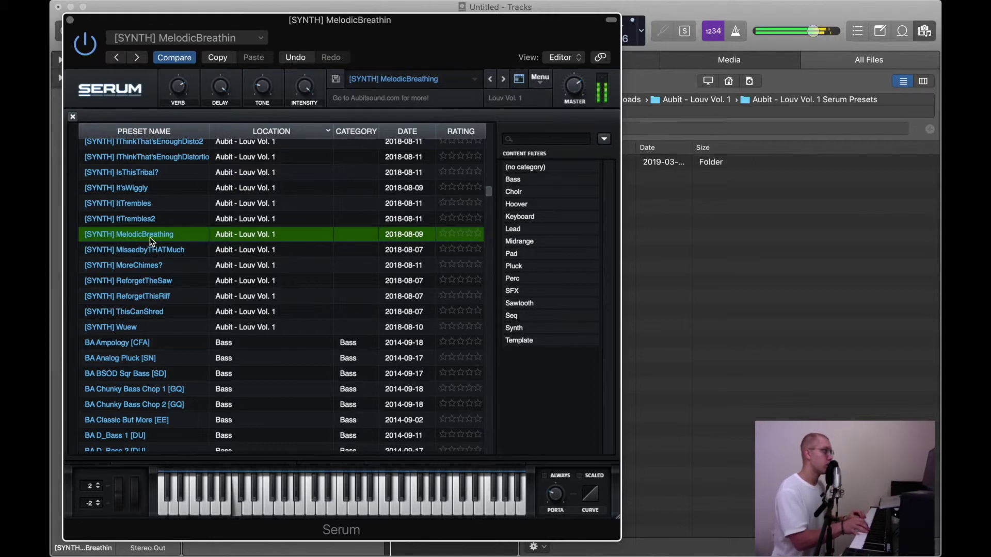
Close Serum and look through the whole list of louv presets in Massive's browser
drag(488, 192, 492, 187)
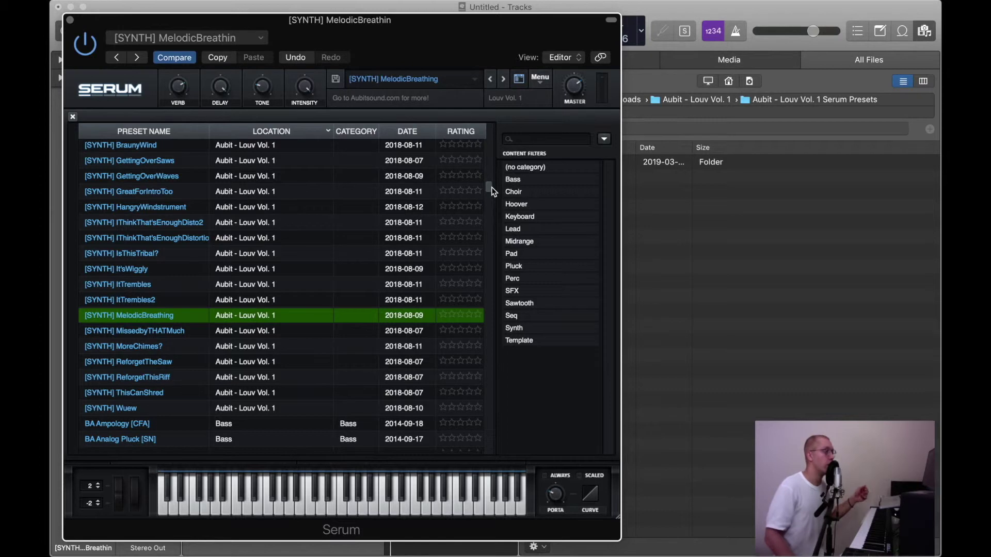
click(70, 20)
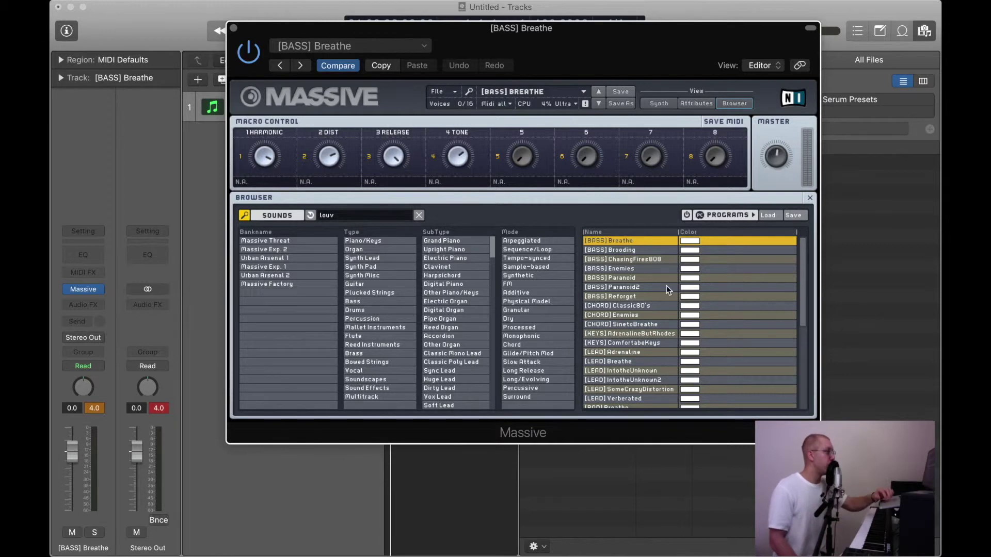
scroll(666, 288, down, 5)
scroll(666, 286, up, 5)
scroll(663, 279, down, 5)
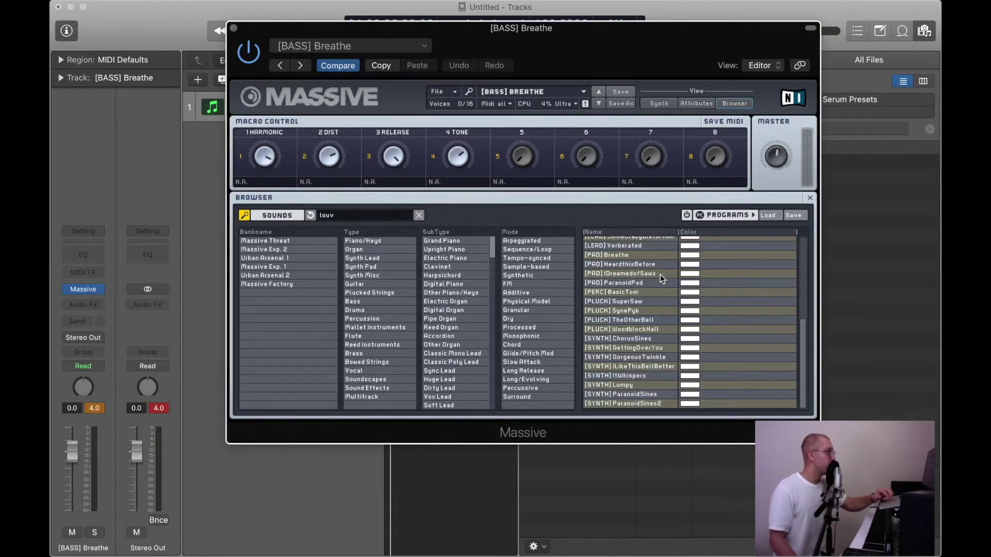
scroll(660, 274, up, 5)
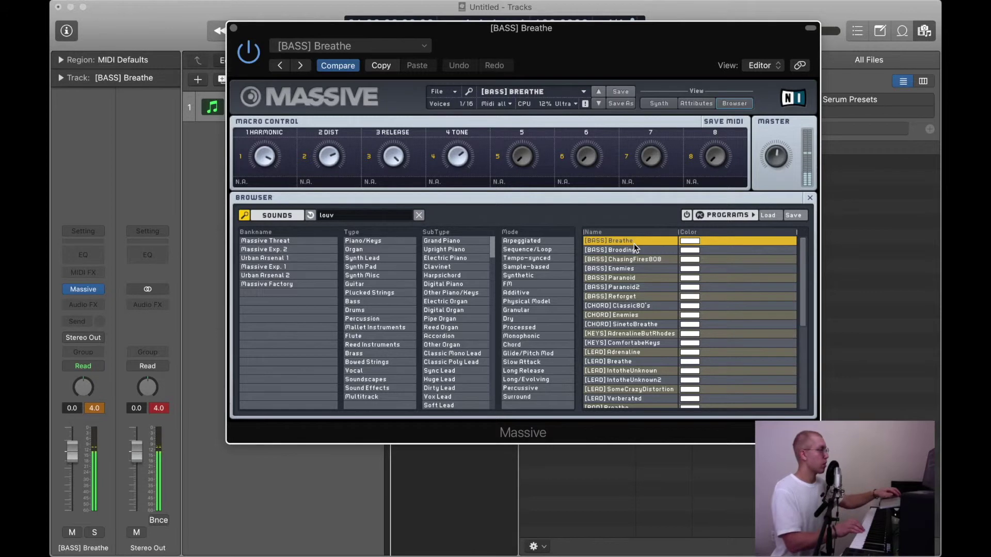
Audition Massive's bass presets from Brooding to Paranoid, plus the chord presets Classic80's and Enemies
key(Down)
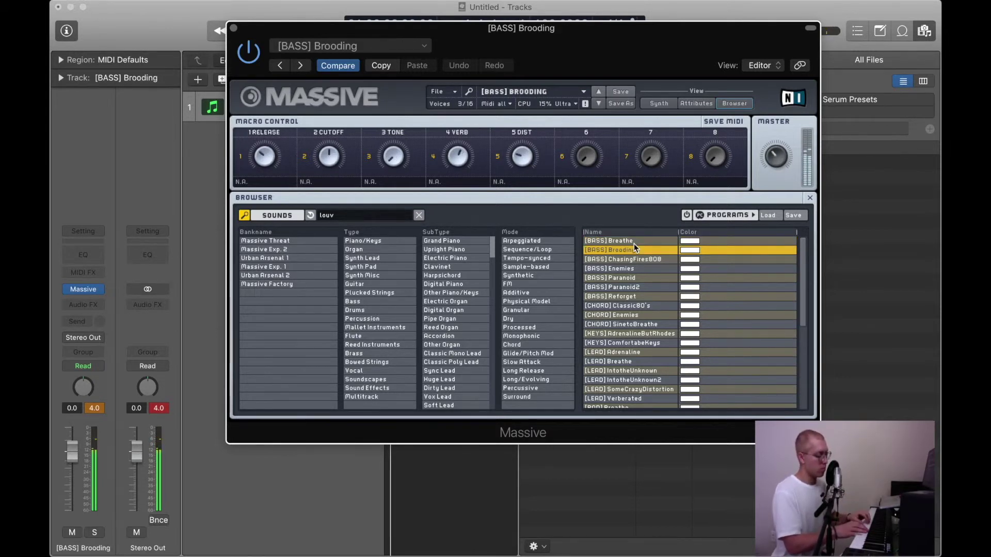
key(Down)
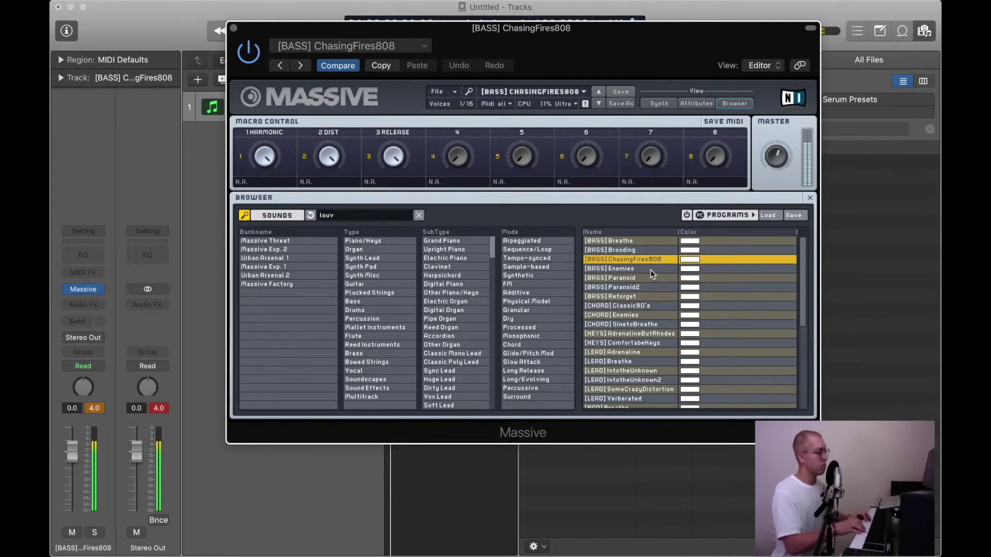
click(650, 270)
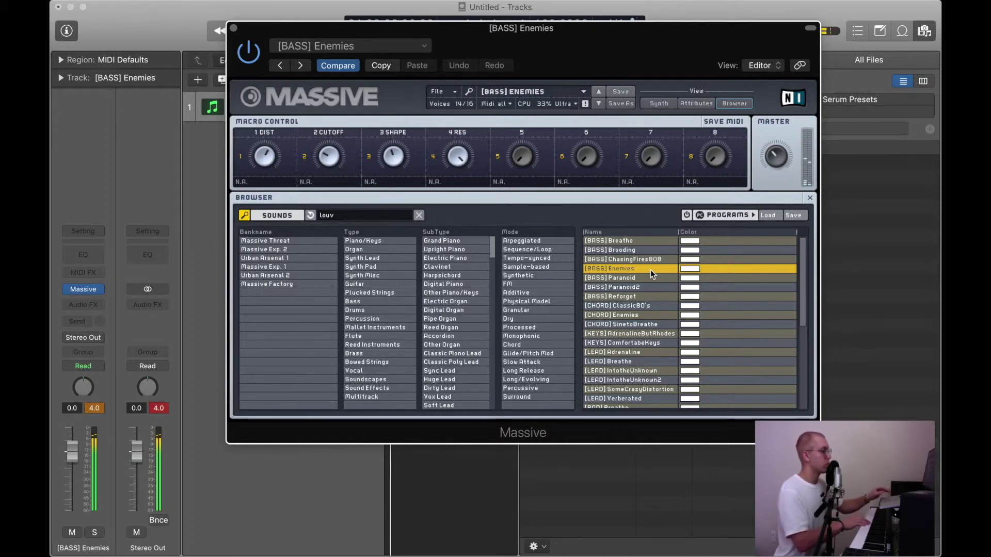
key(Down)
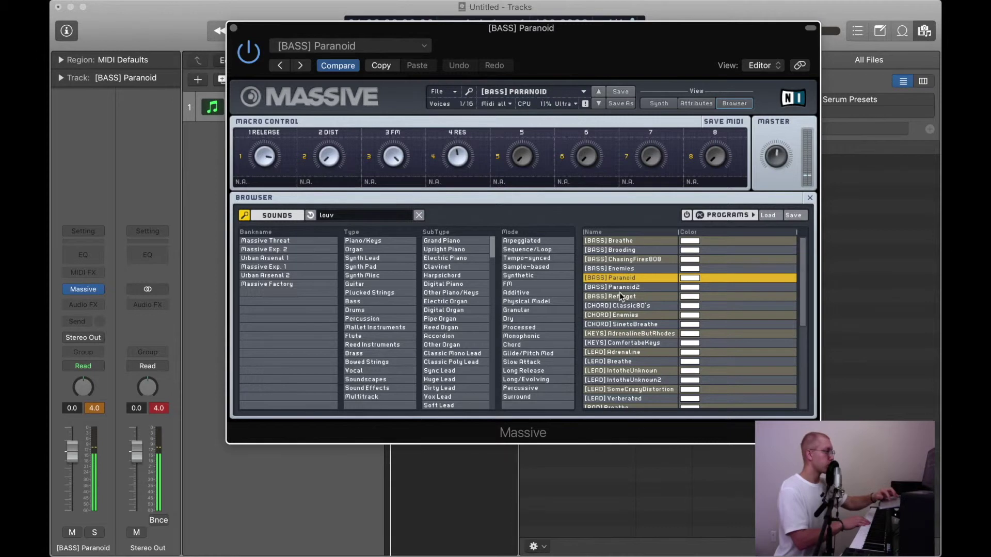
click(618, 306)
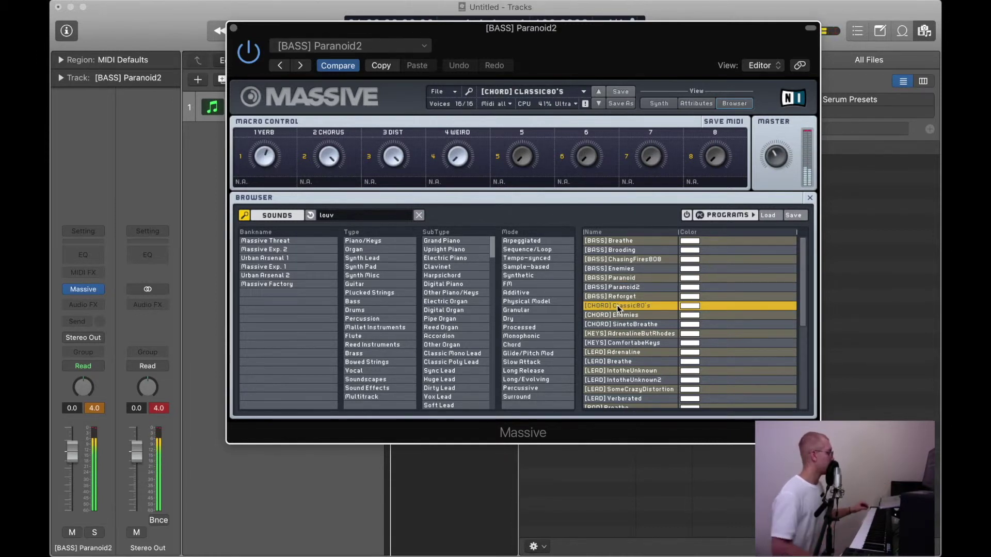
key(Down)
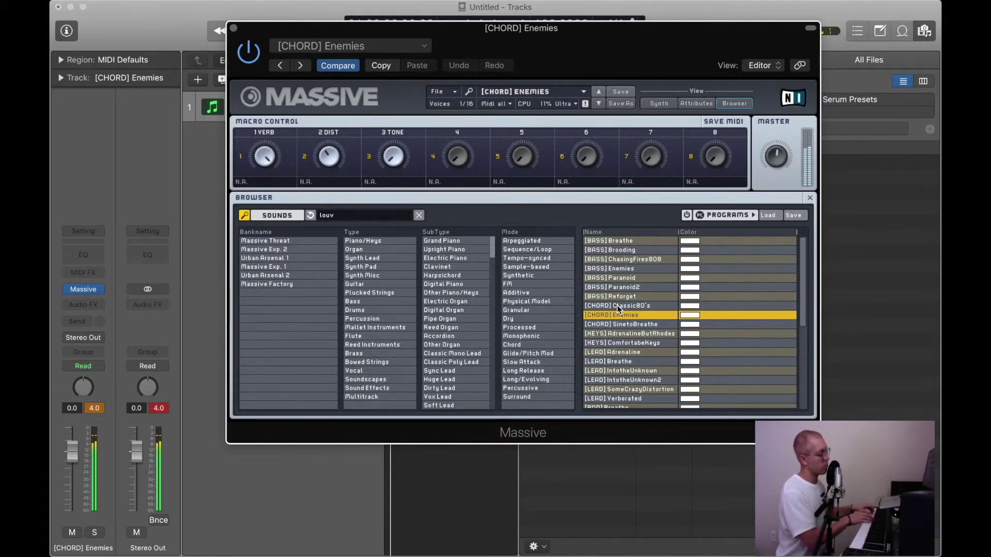
Audition Massive's keys presets AdrenalineButRhodes and ComfortabeKeys, plus the lead presets from Adrenaline to Verberated
click(612, 333)
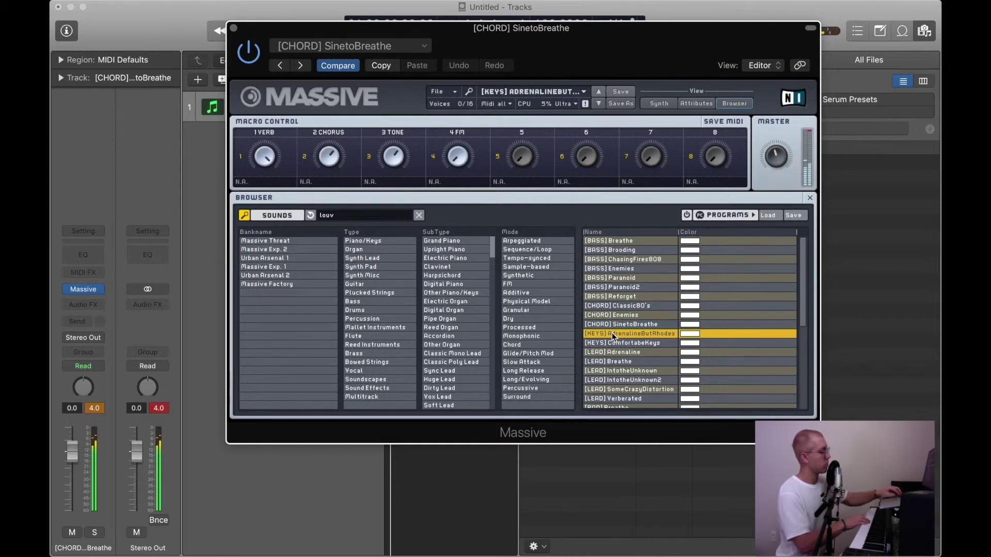
key(Down)
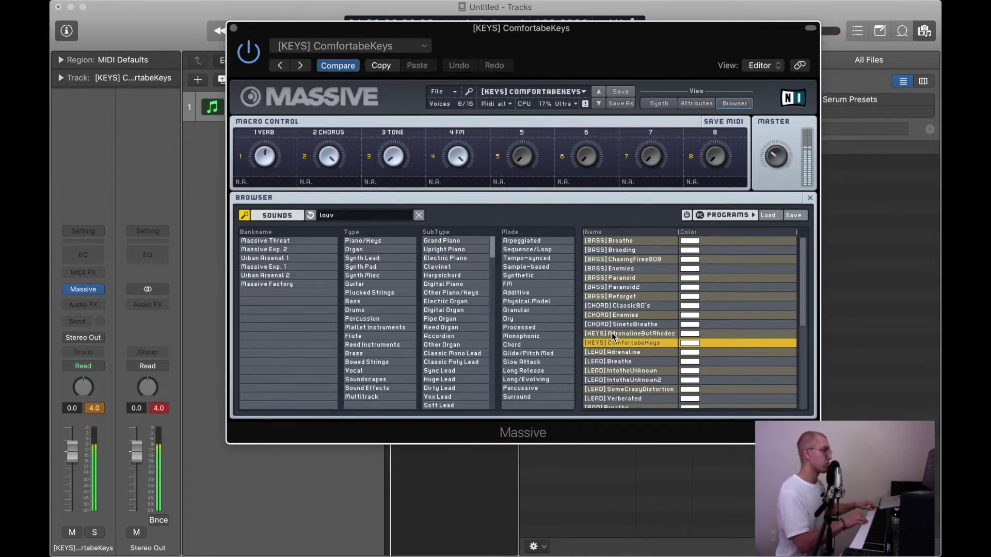
scroll(614, 336, down, 3)
click(618, 309)
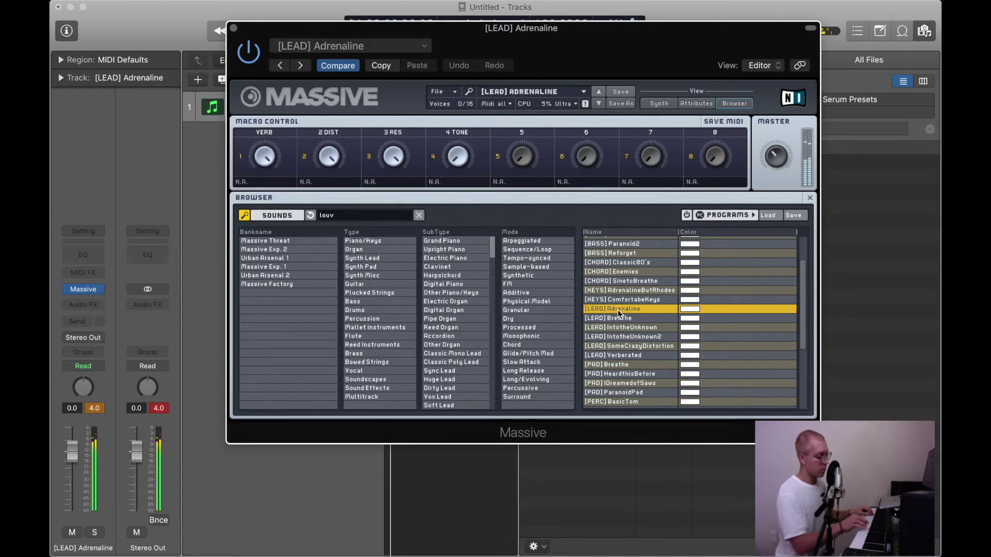
key(Down)
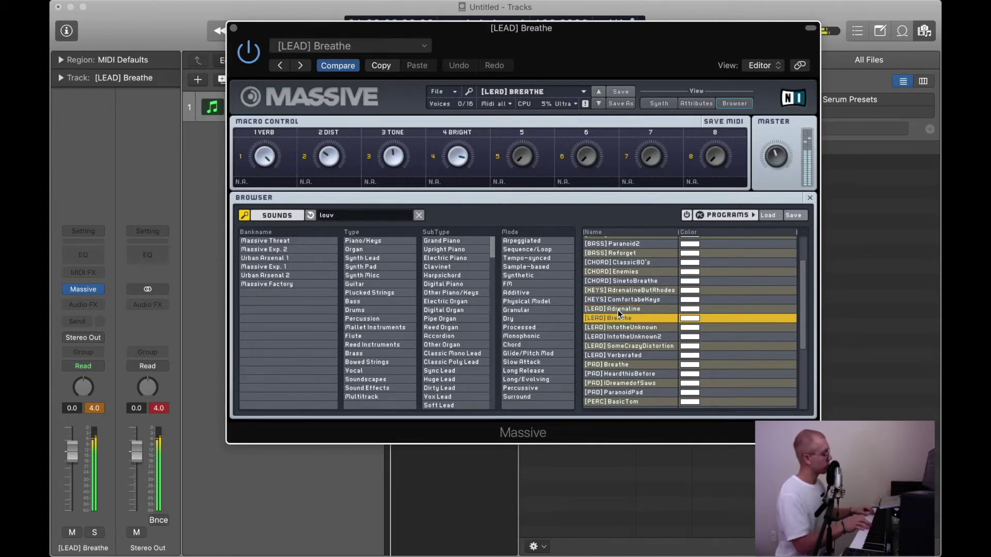
key(Down)
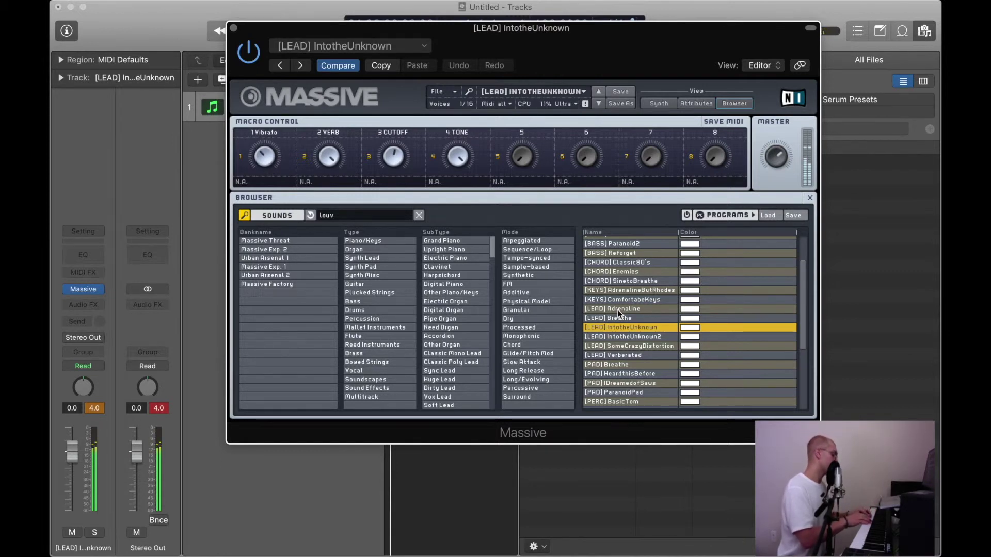
key(Down)
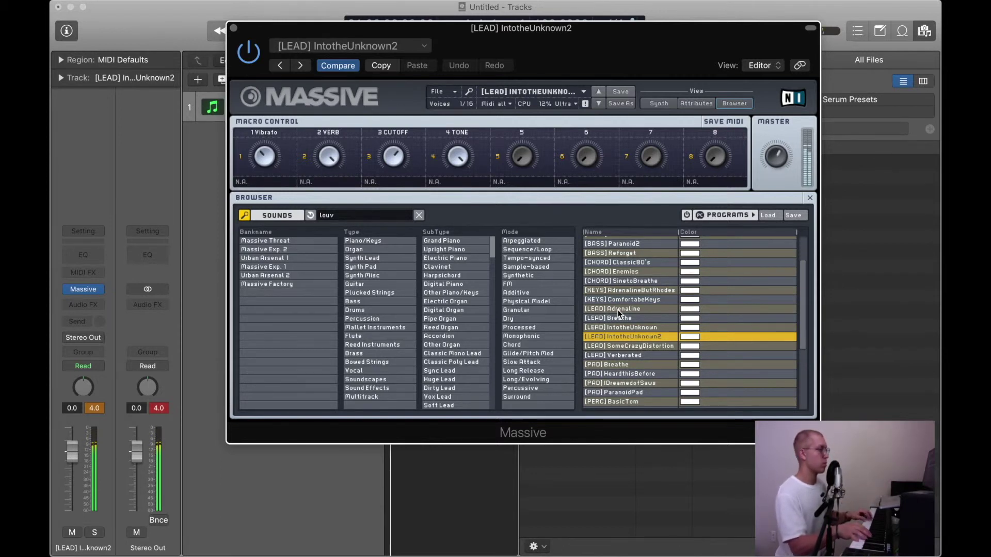
key(Down)
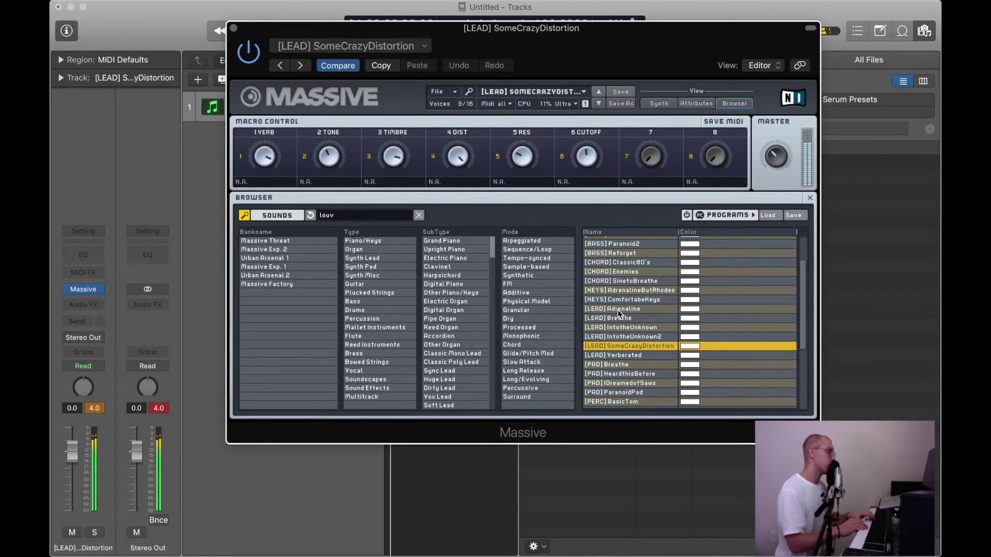
key(Down)
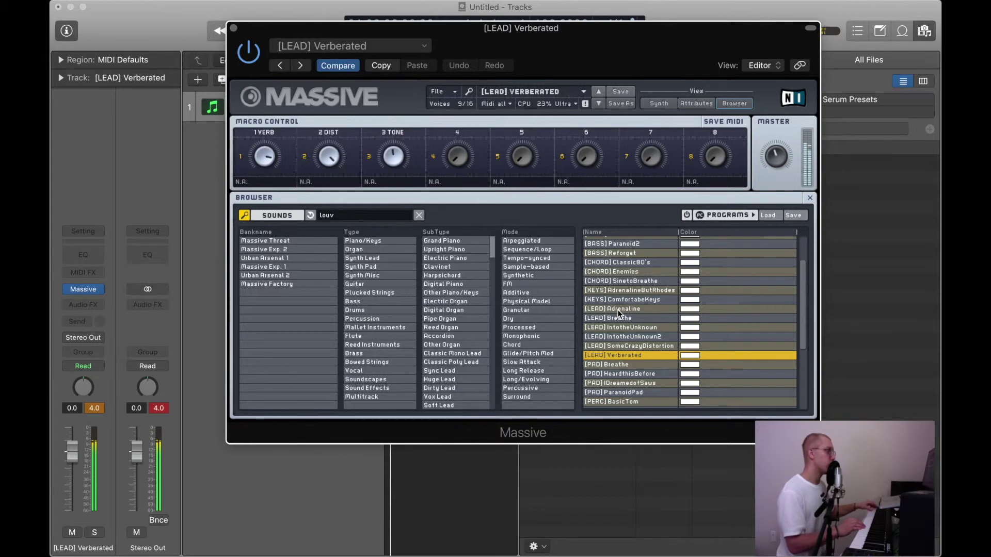
Audition the pad presets IDreamedofSaws and ParanoidPad, the BasicTom percussion preset, and the pluck presets SuperSaw and SynePyk
click(631, 376)
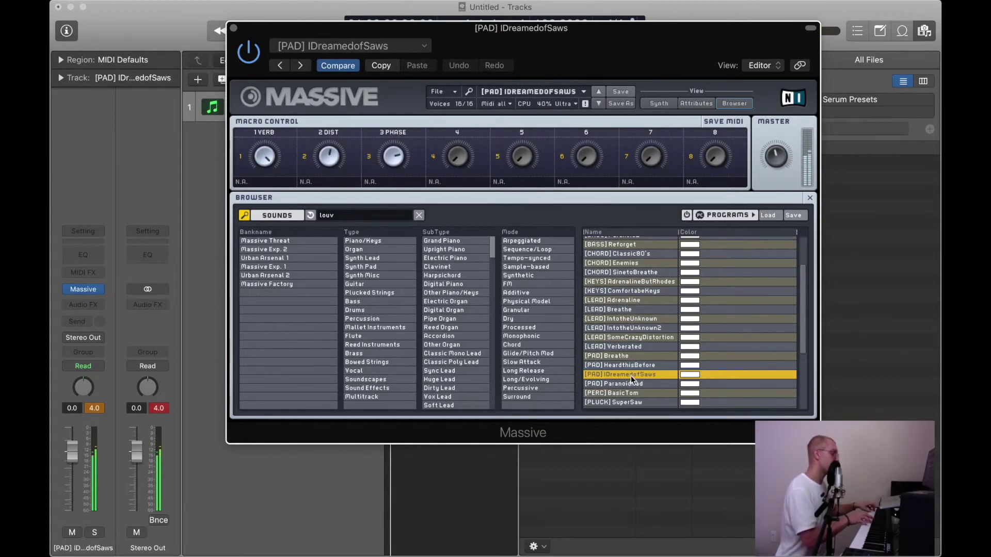
key(Down)
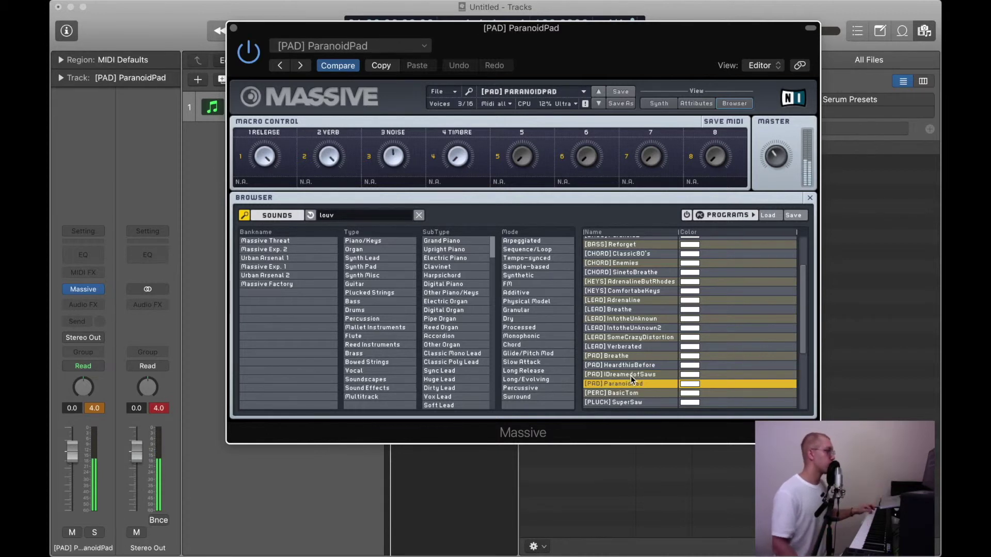
key(Down)
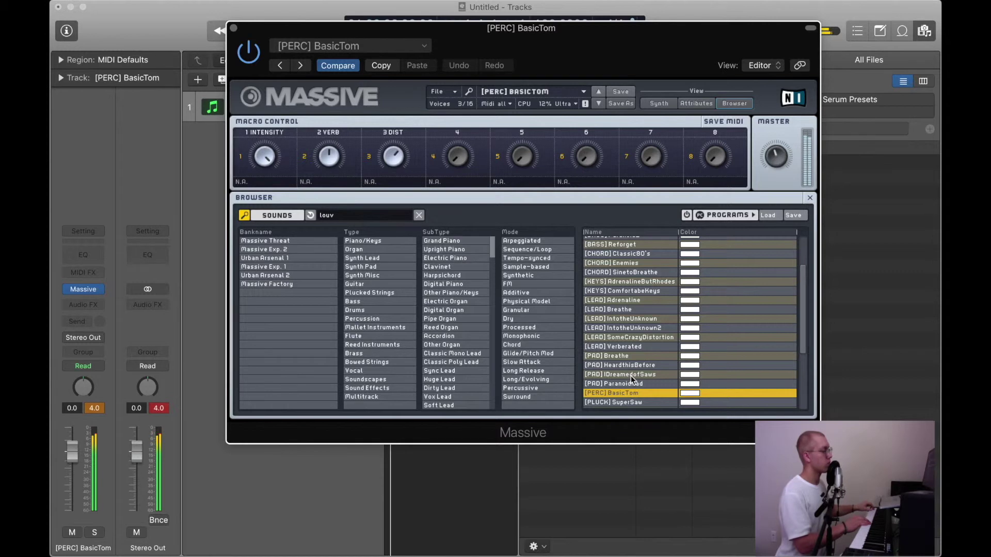
key(Down)
key(Down)
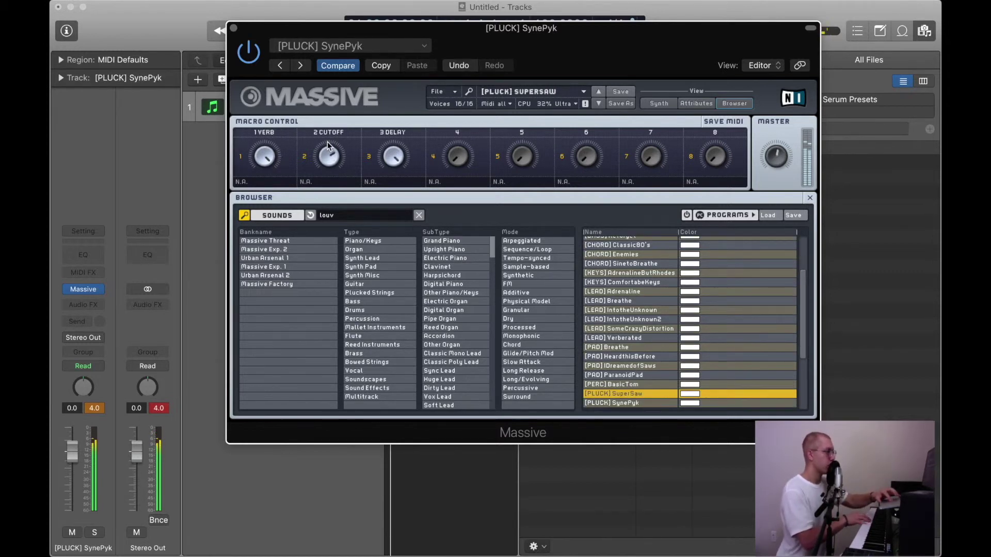
Audition the synth presets ILikeThisBellBetter, ParanoidSines and Lumpy, and close Massive
scroll(641, 368, down, 3)
click(641, 367)
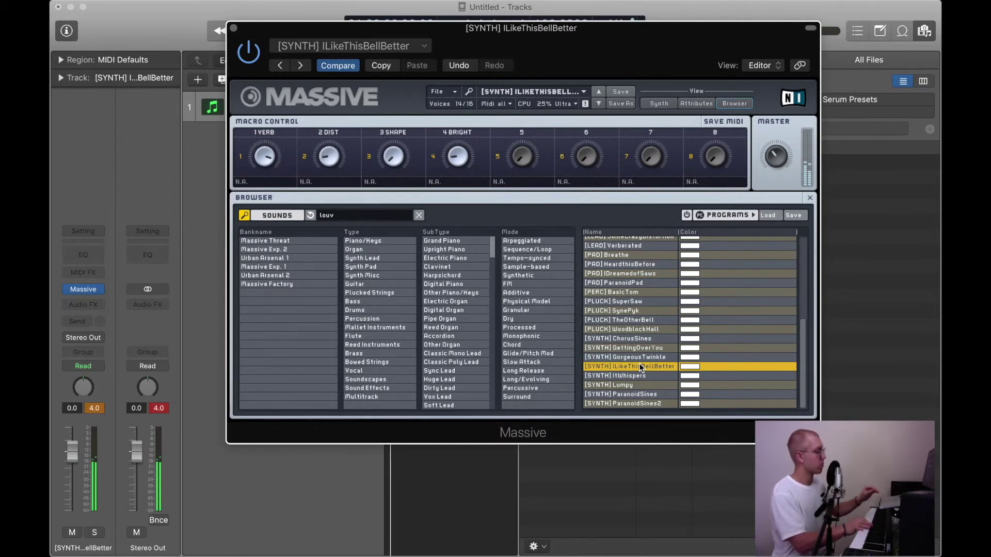
click(630, 394)
key(Up)
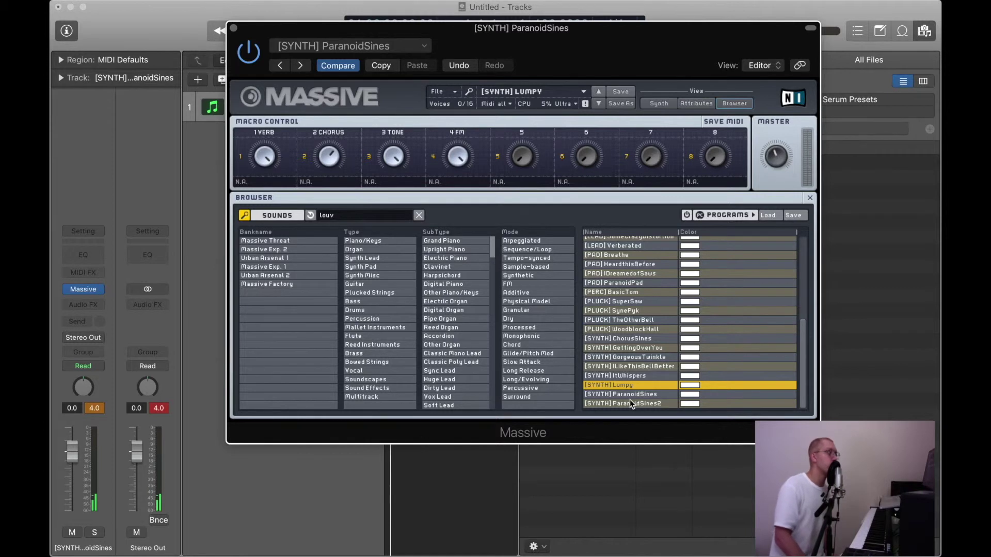
click(233, 28)
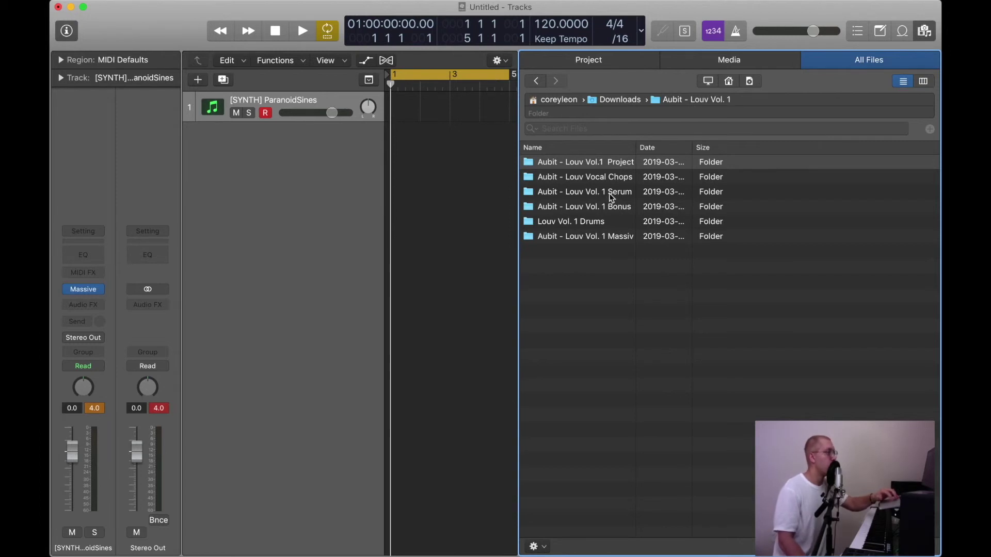
Look through the MIDI loops of Bonus Pack 3 in the Bonus Packs folder and return to the list of packs
double_click(613, 206)
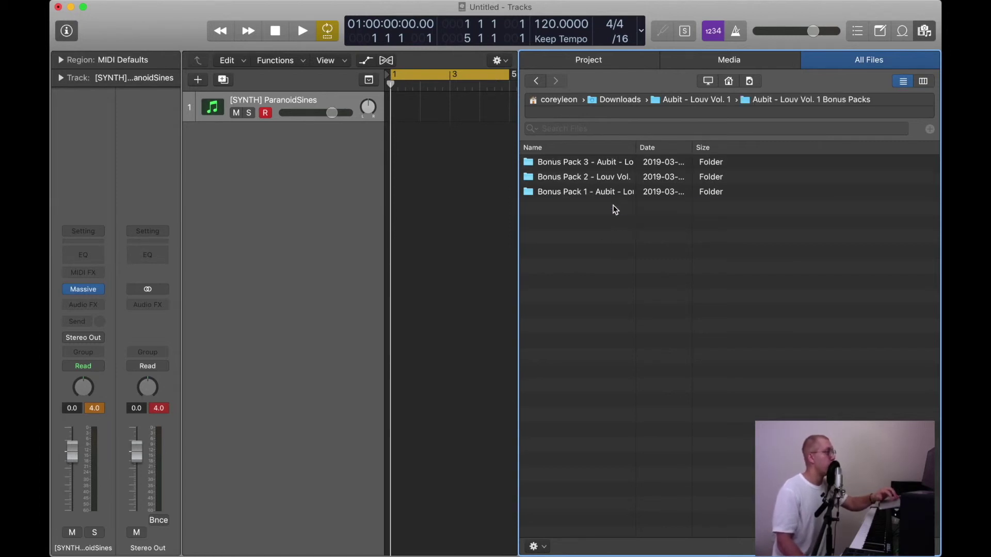
double_click(583, 163)
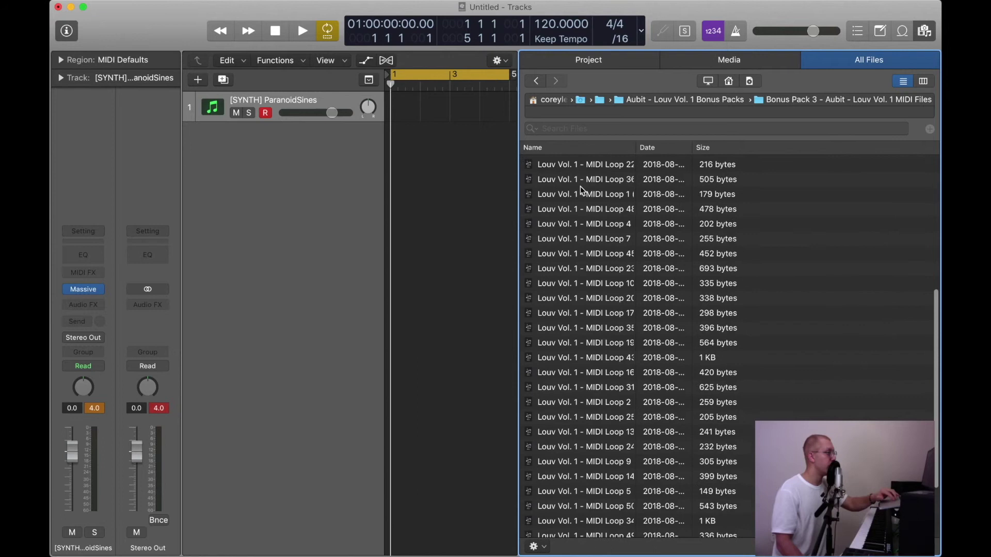
double_click(568, 163)
click(537, 81)
click(537, 81)
Open Bonus Pack 1 with the drum grooves and audition the loops in its Offbeats folder
double_click(587, 194)
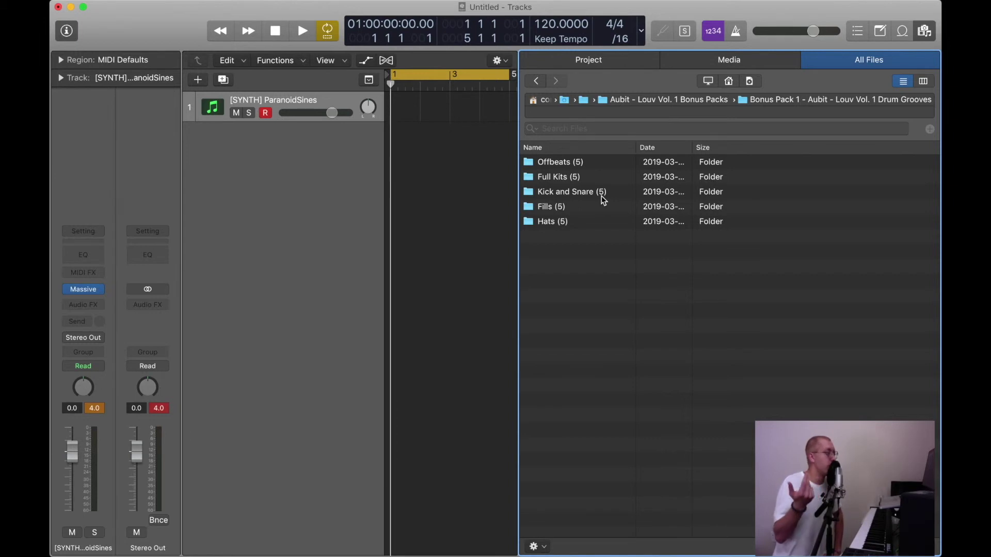
double_click(573, 164)
click(591, 182)
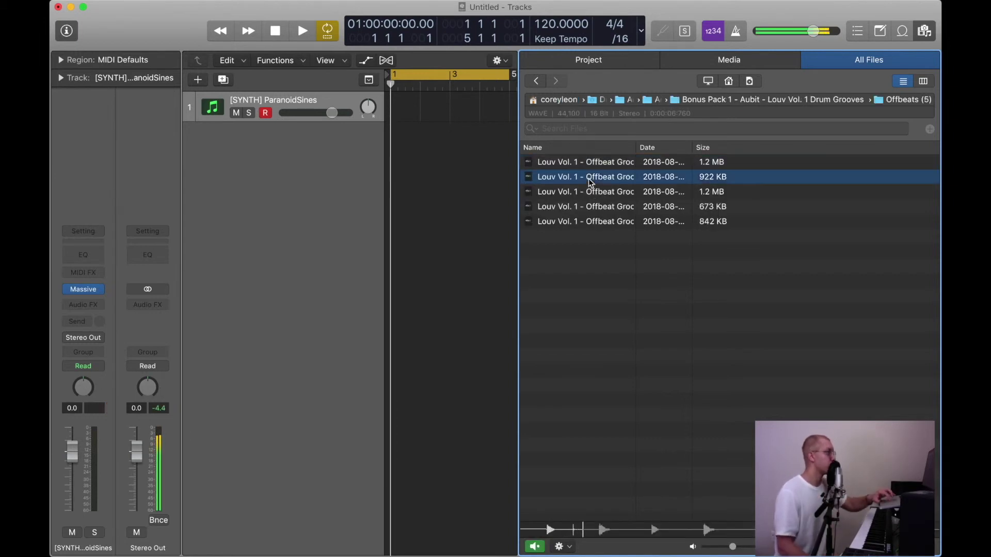
click(593, 193)
click(593, 208)
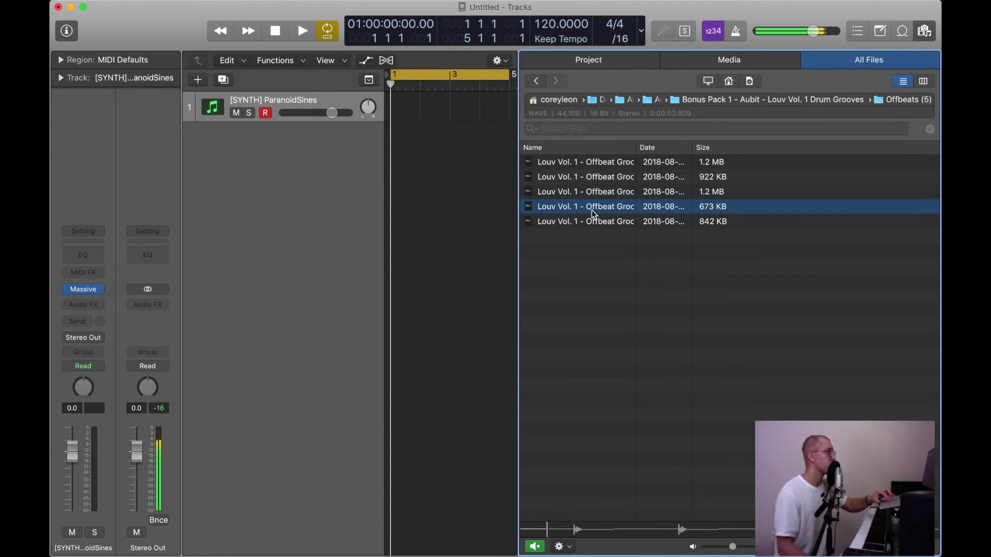
click(596, 222)
Audition the full kit grooves in the Full Kits folder of Bonus Pack 1
click(537, 82)
double_click(573, 179)
click(596, 181)
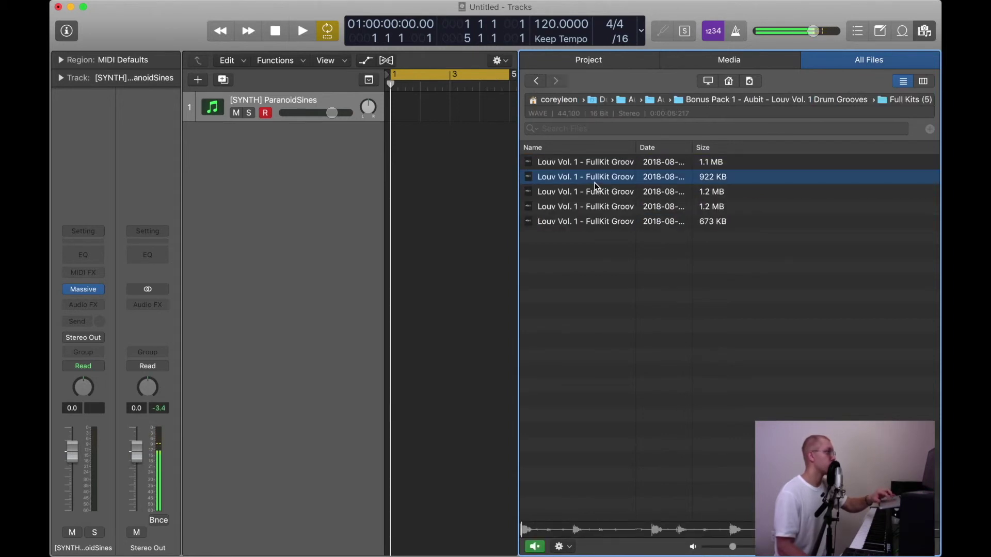
click(601, 195)
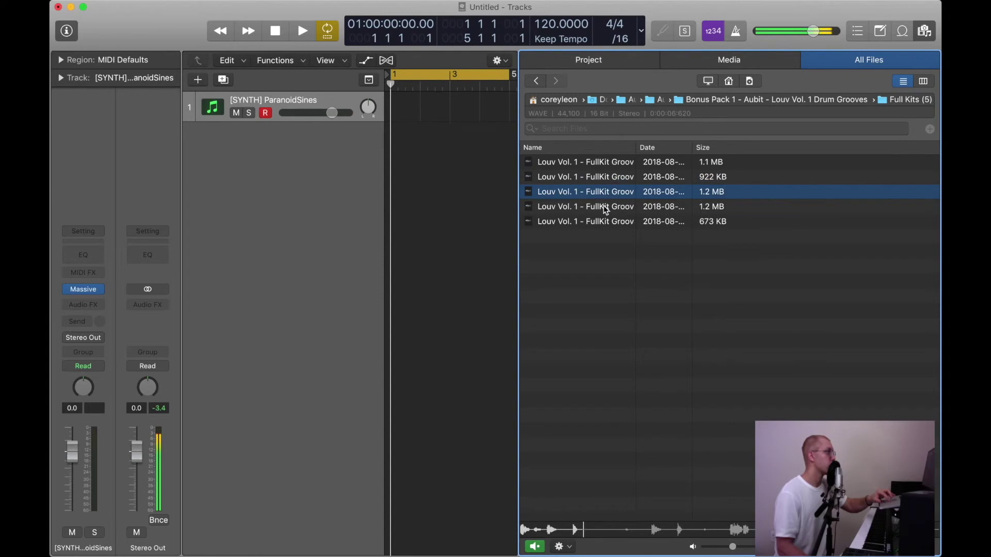
click(607, 208)
click(609, 222)
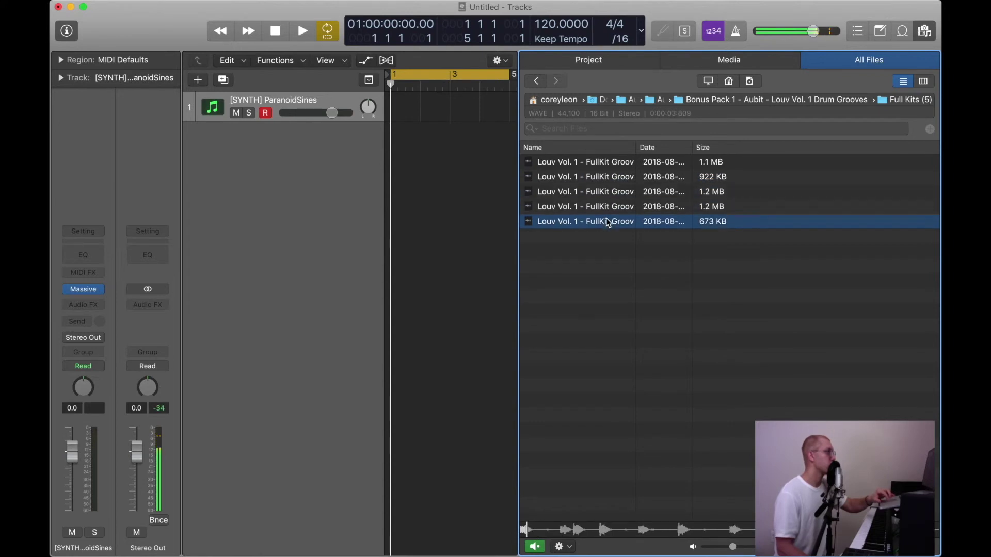
Audition the kick and snare grooves in the Kick and Snare folder of Bonus Pack 1
click(537, 81)
double_click(566, 194)
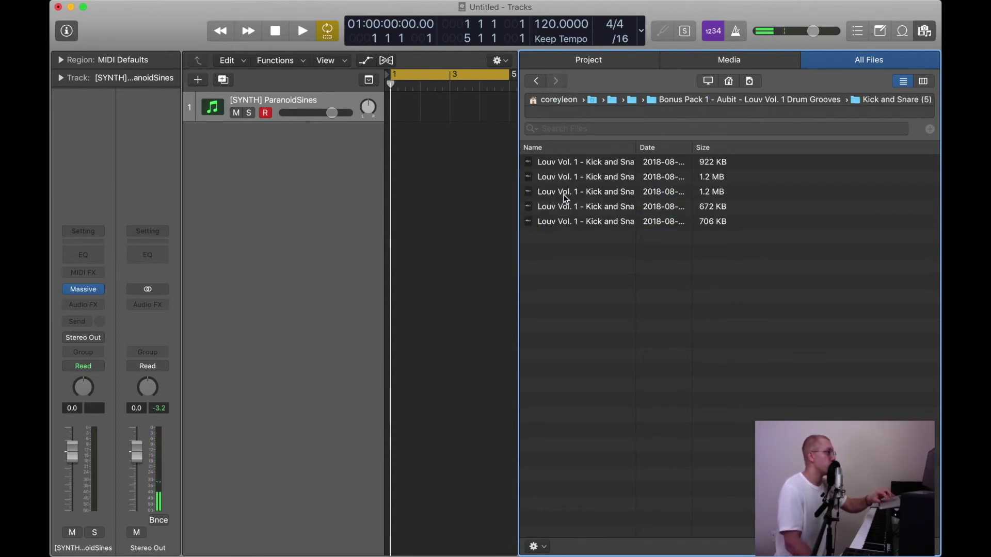
click(577, 179)
click(578, 192)
click(580, 206)
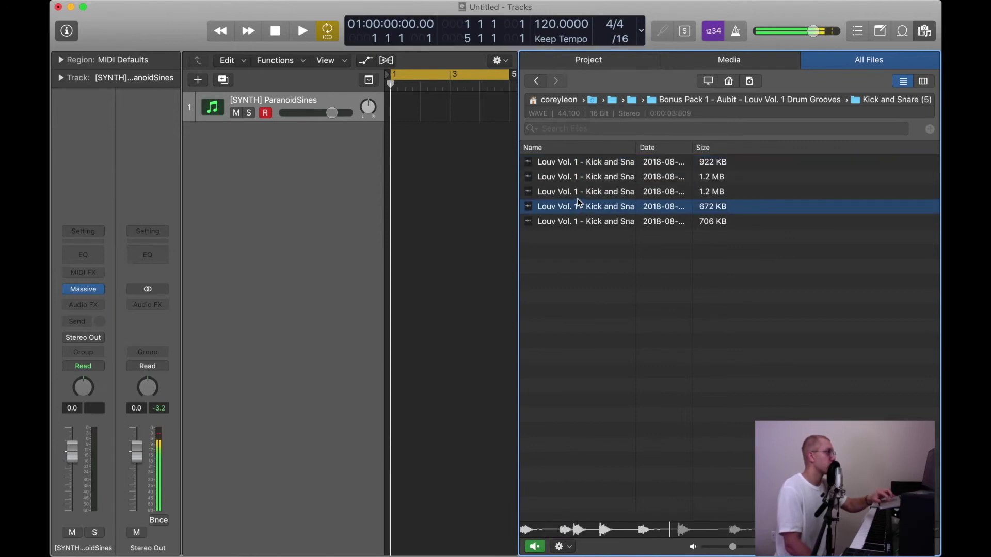
click(579, 195)
click(587, 223)
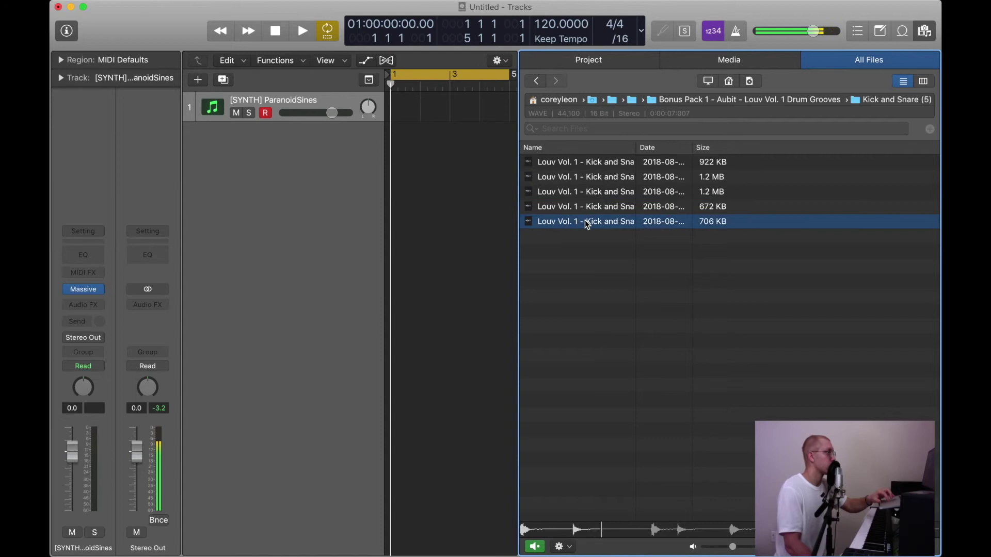
Audition Fill Grooves 1, 5, 3 and 2 from the Fills folder of Bonus Pack 1
key(super+Up)
click(570, 208)
double_click(571, 210)
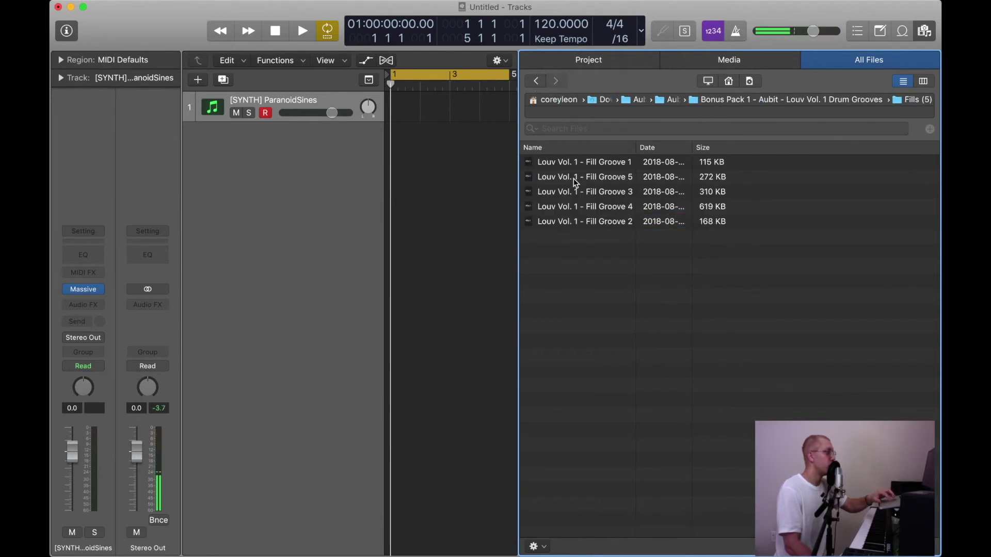
click(568, 165)
click(573, 178)
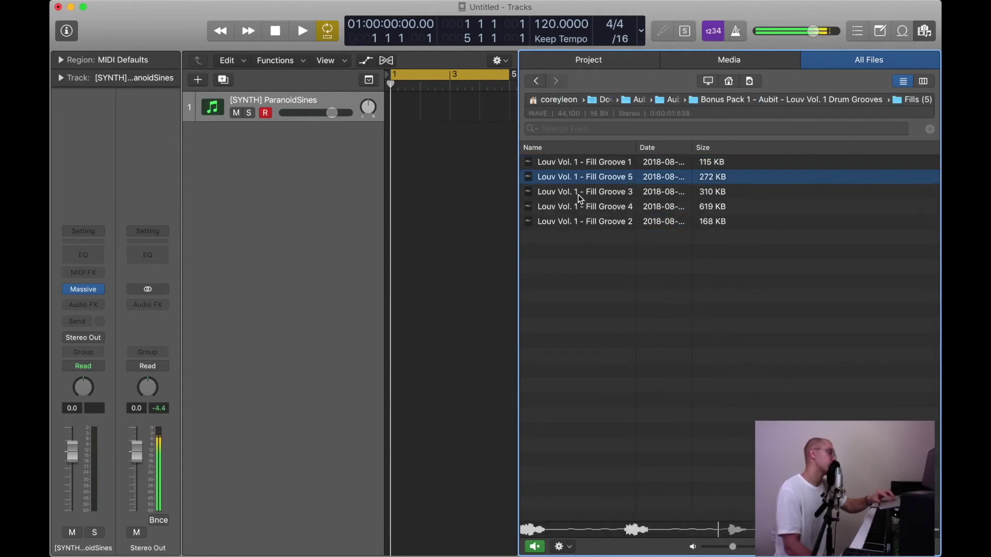
click(581, 198)
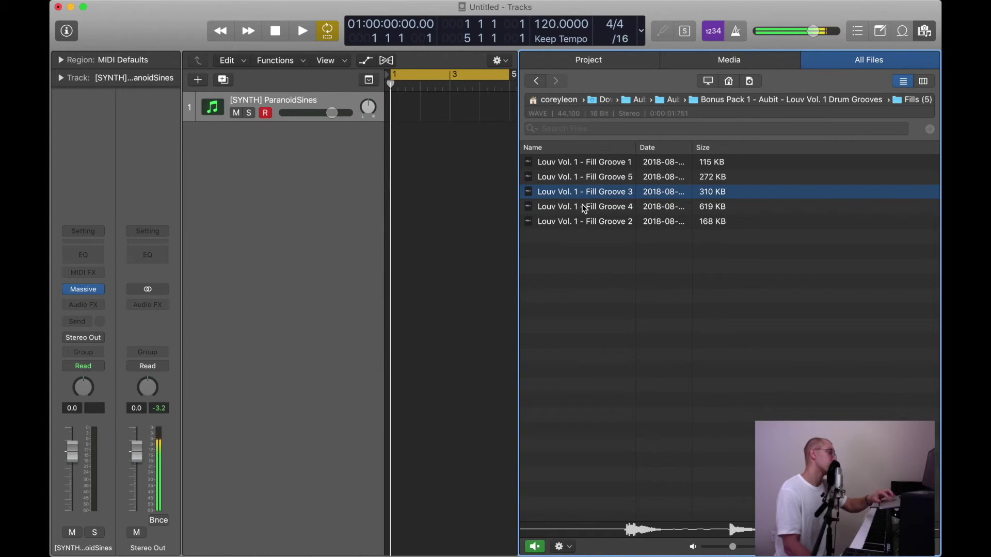
click(589, 222)
Audition the hi-hat grooves in the Hats folder of Bonus Pack 1
key(super+Up)
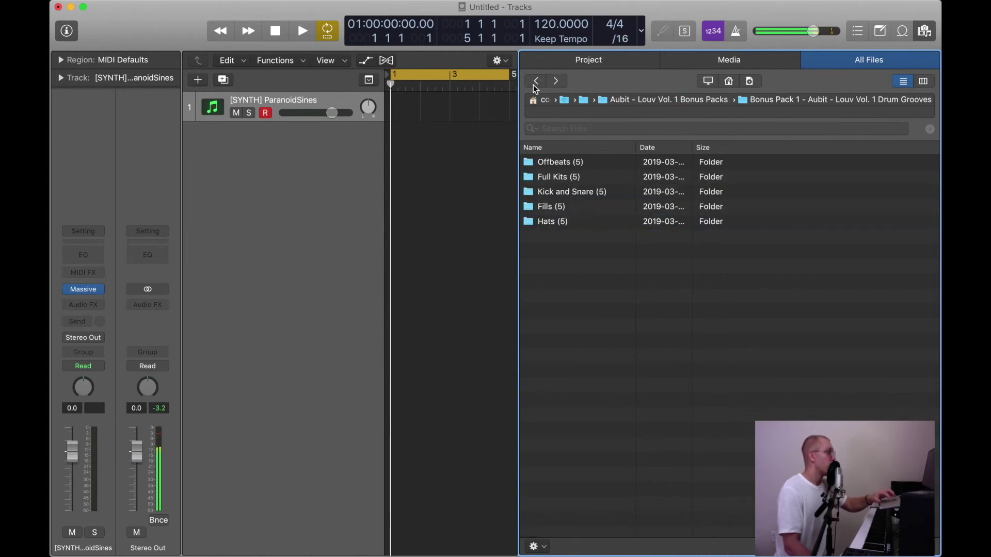
double_click(562, 222)
click(579, 167)
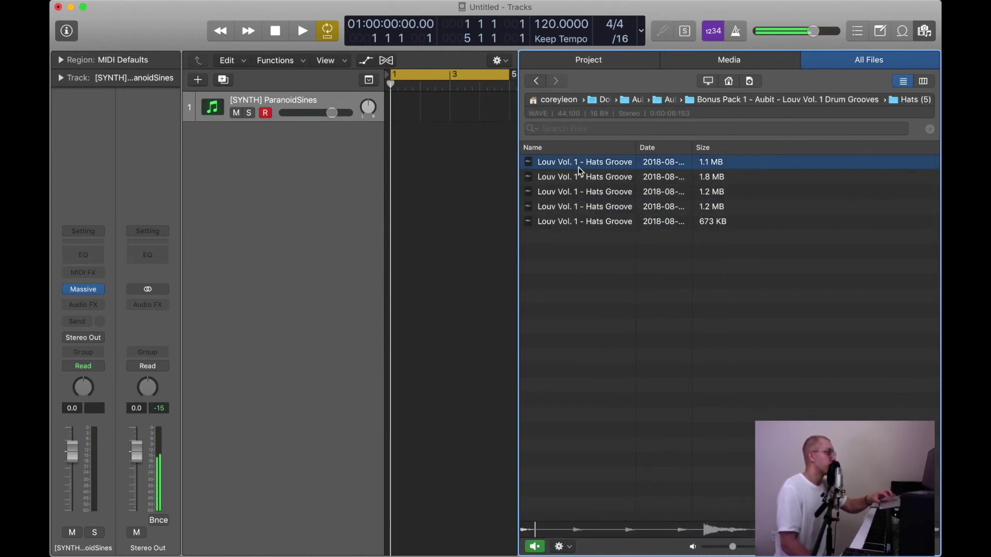
click(591, 181)
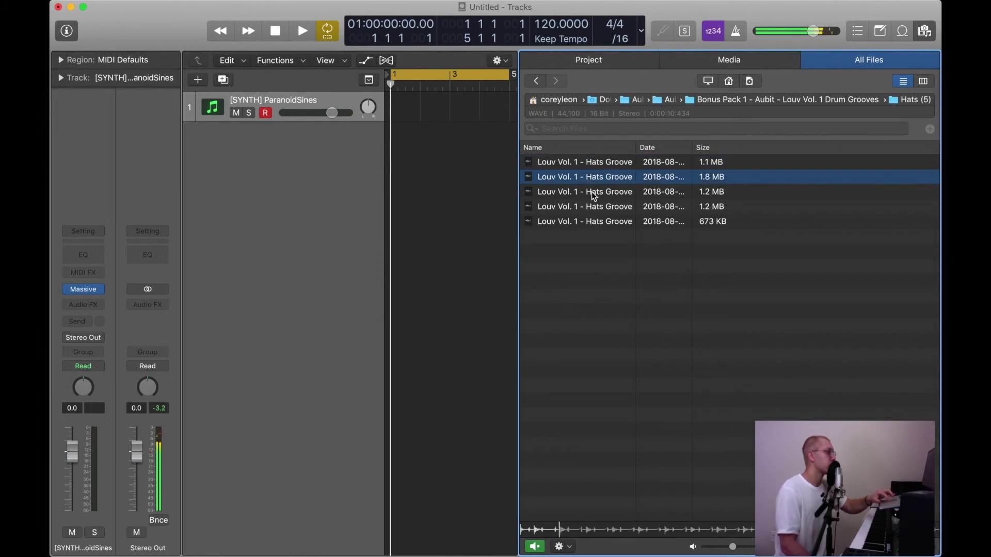
click(594, 195)
click(595, 209)
click(599, 223)
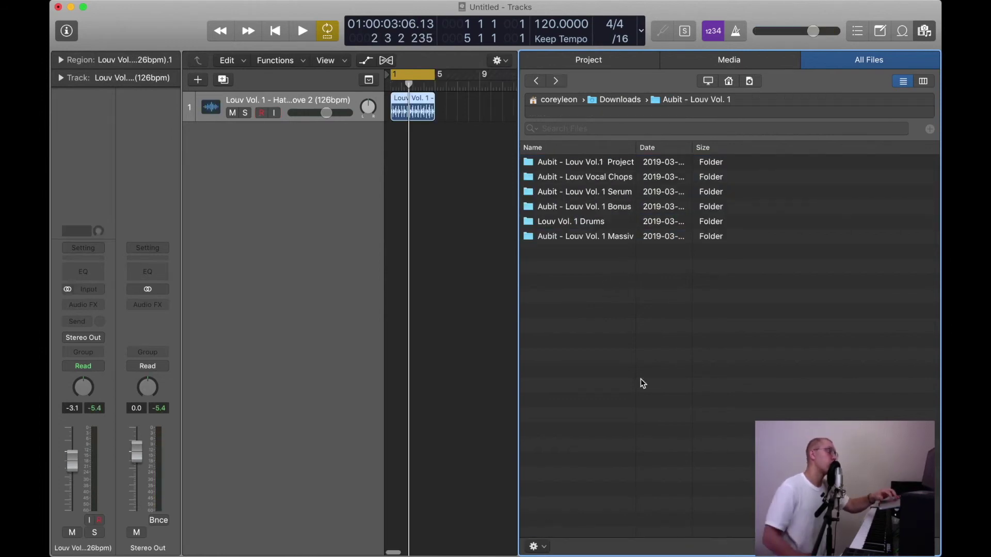
Look into the Exports and Projects folders inside the Louv Vol. 1 Project Files folder
double_click(596, 164)
double_click(581, 179)
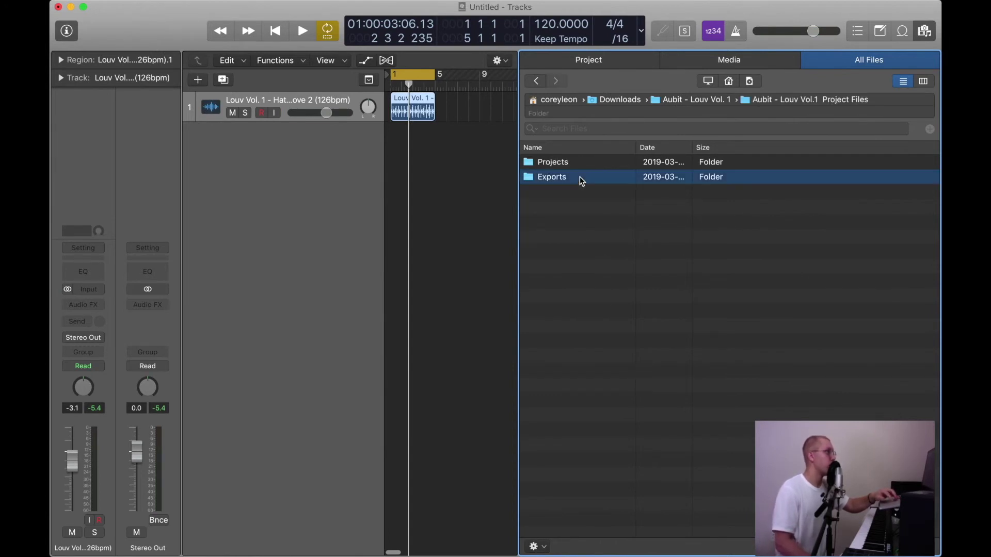
click(538, 87)
double_click(569, 165)
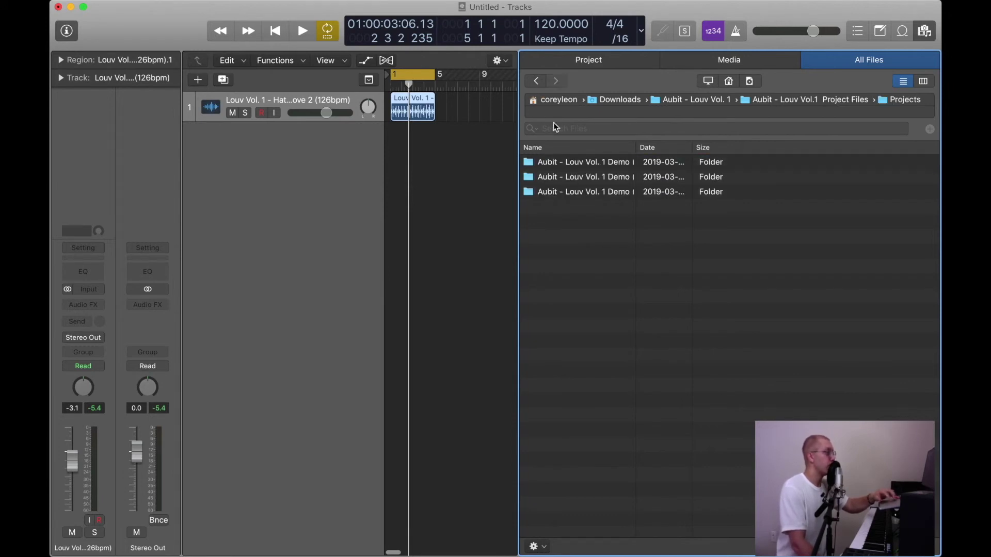
Audition the first Louv Vol. 1 demo in the Exports folder of the Project Files, skipping ahead to a fuller section
click(536, 81)
double_click(568, 179)
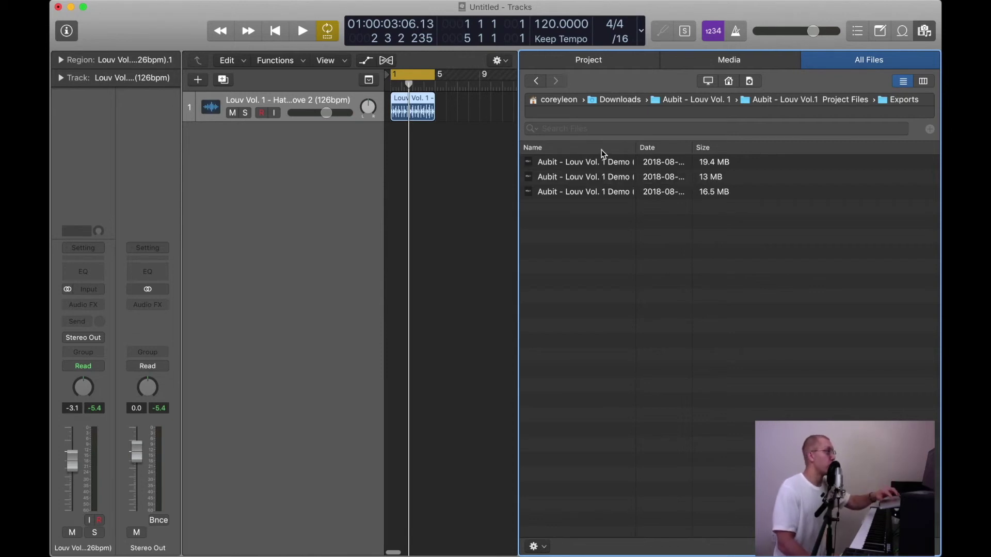
click(599, 166)
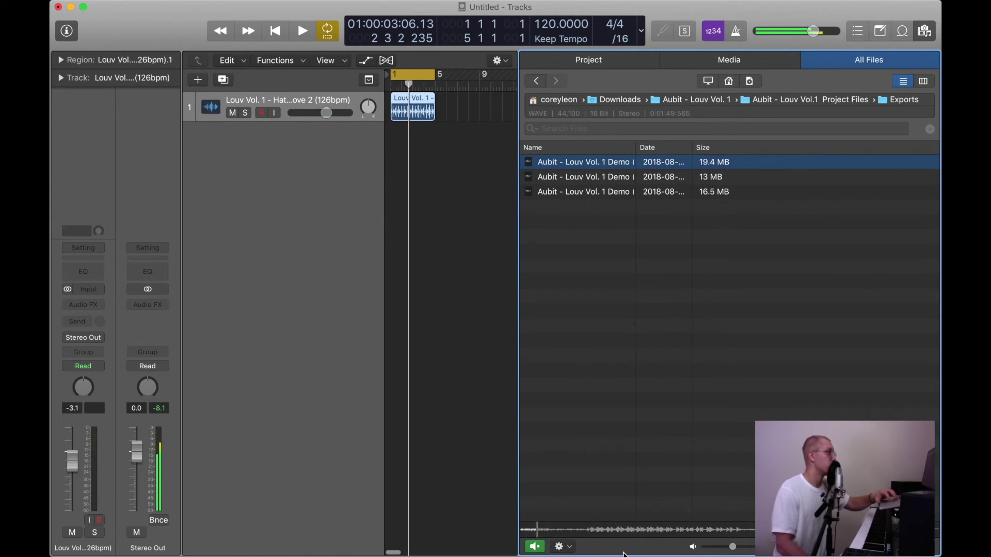
click(613, 531)
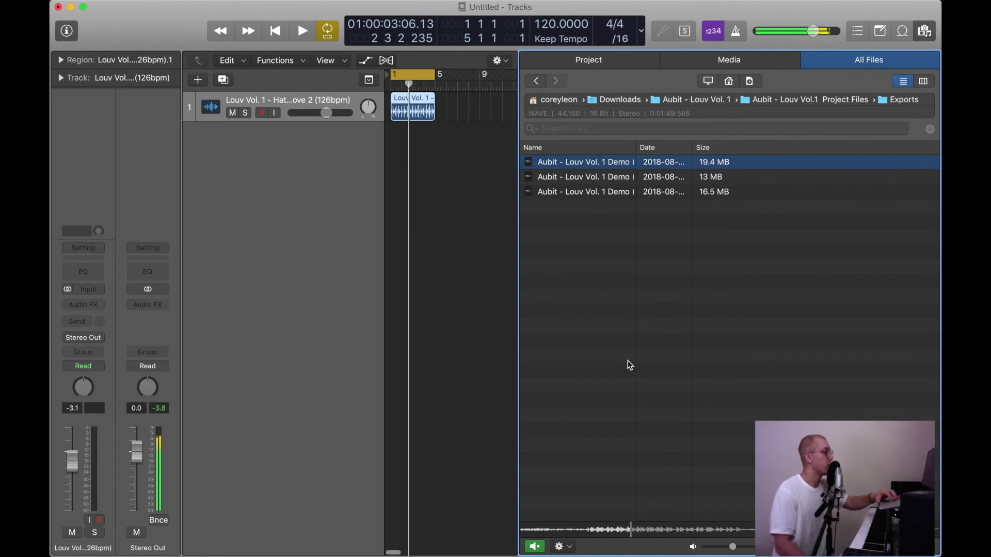
Audition the second and third demos in the Exports folder, skipping ahead in the third, and stop the preview
key(Down)
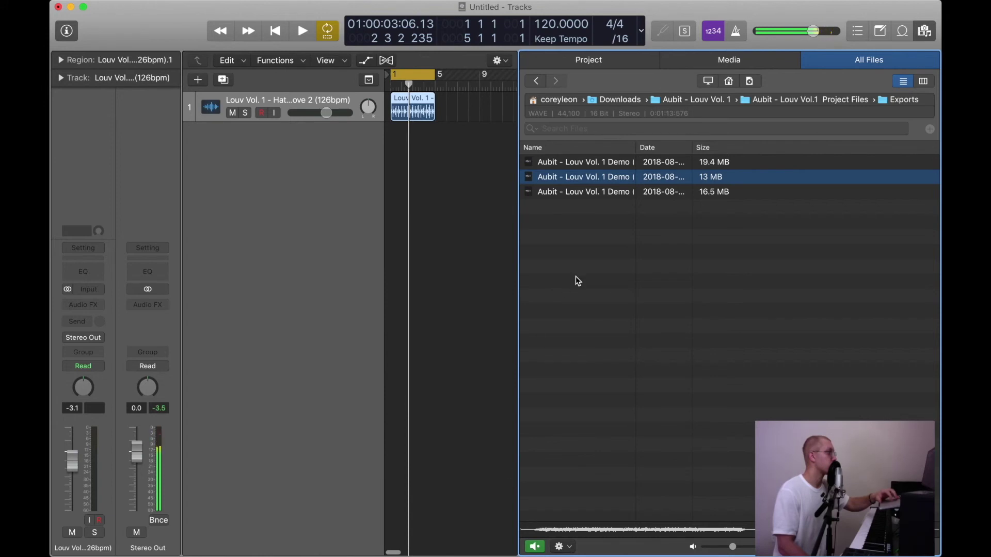
key(Down)
click(594, 534)
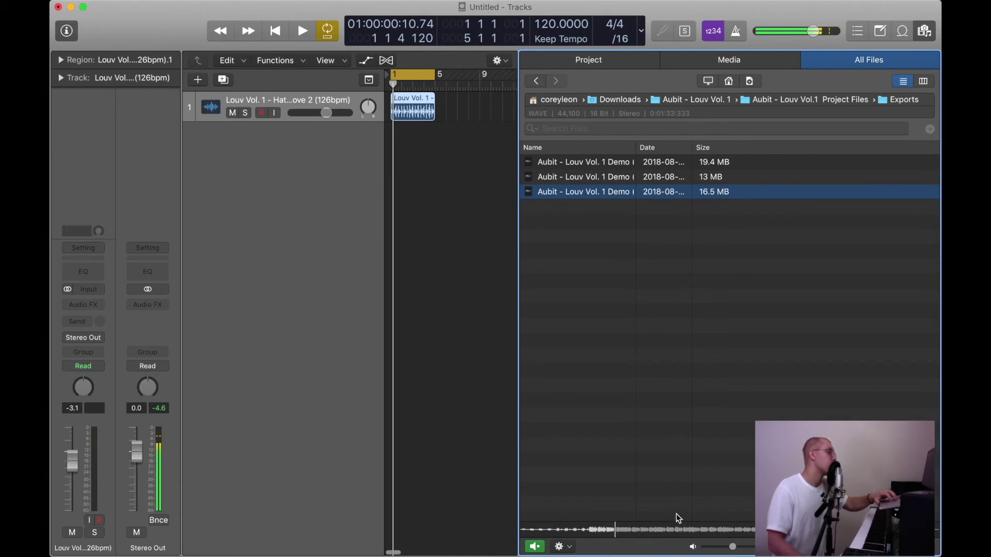
click(535, 547)
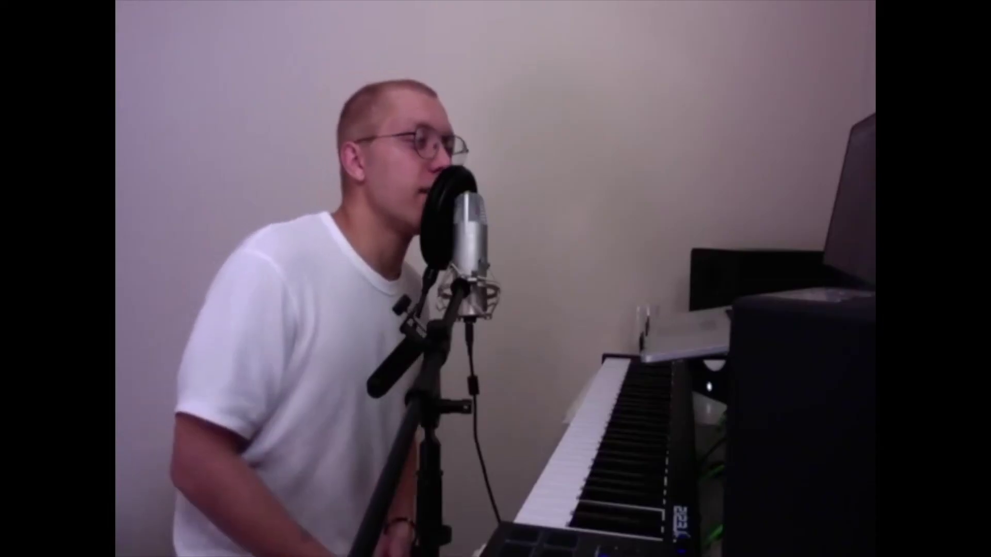